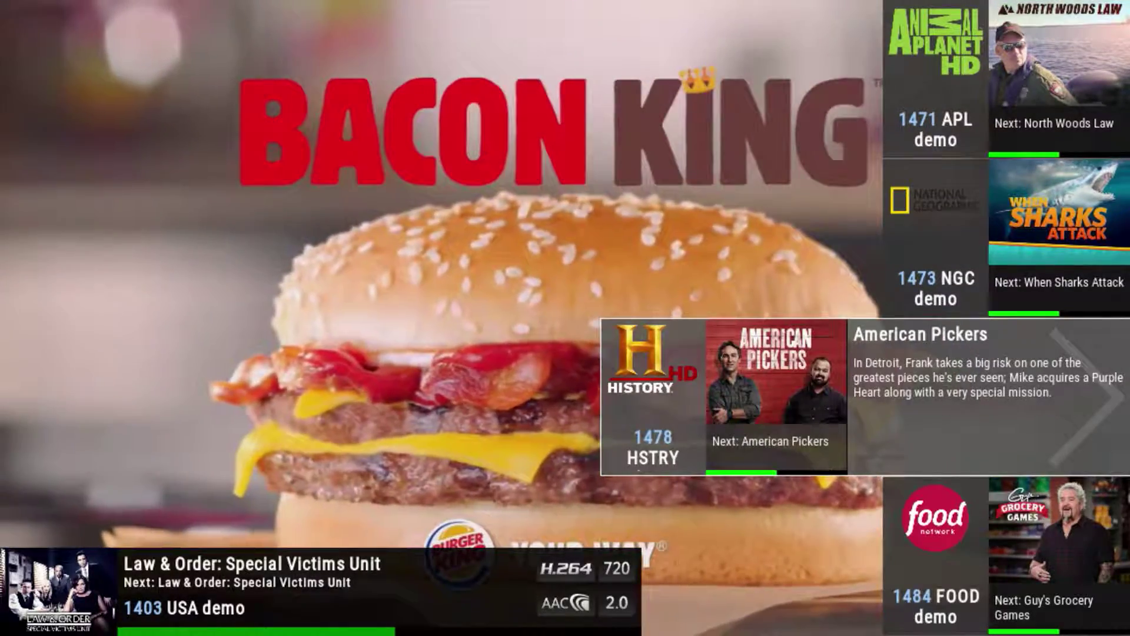
Step: Browse down the live channel guide past the History channel to look over the available channels and their current programs
key("Down")
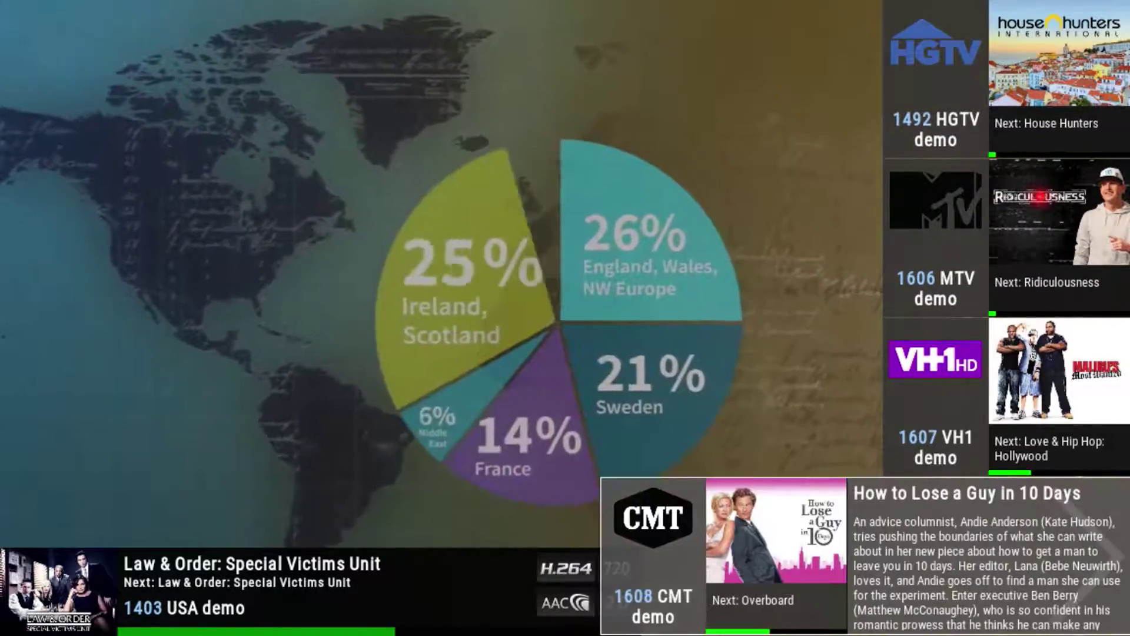
key("Down")
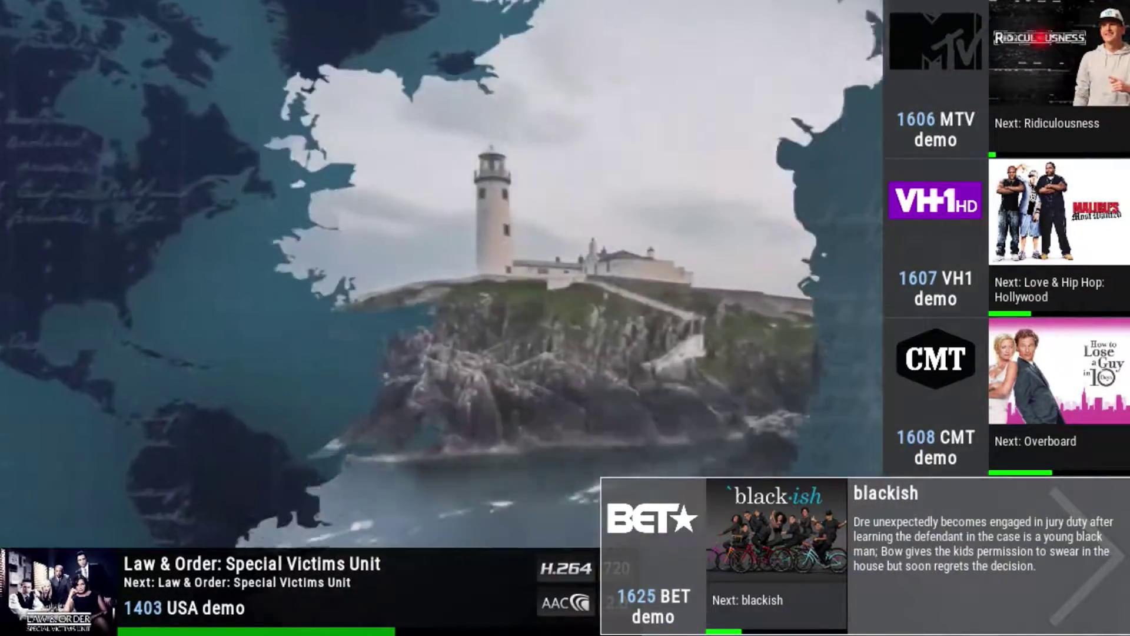
key("Down")
key("Down")
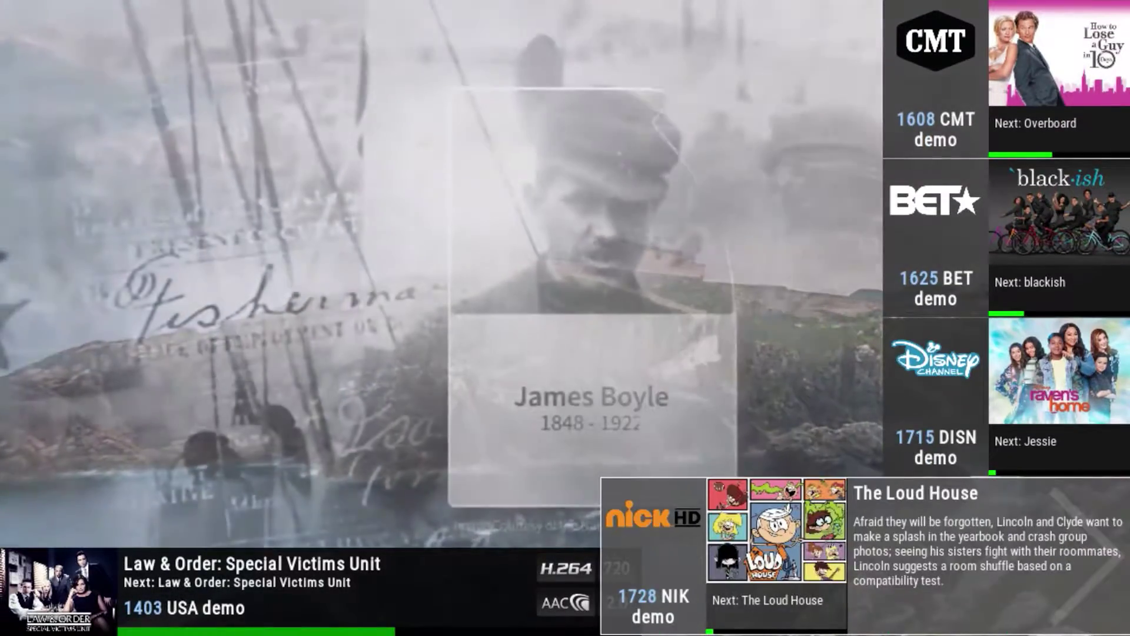
key("Down")
key("Down")
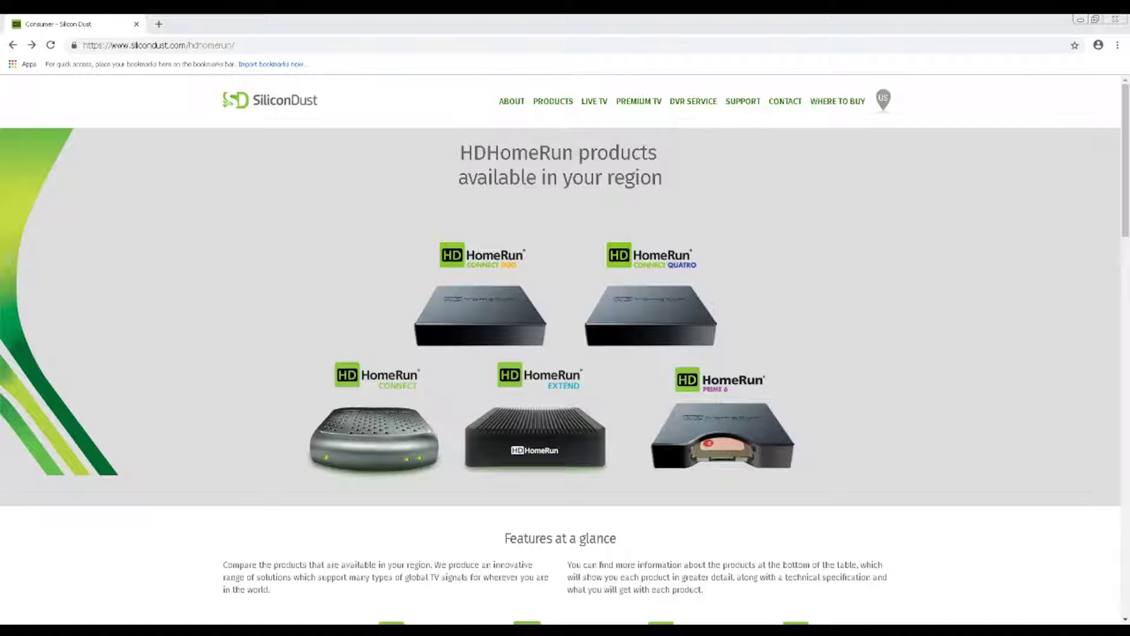
Step: Open the HDHomeRun CONNECT DUO product page from the features comparison and read its overview
scroll(781, 322, "down", 5)
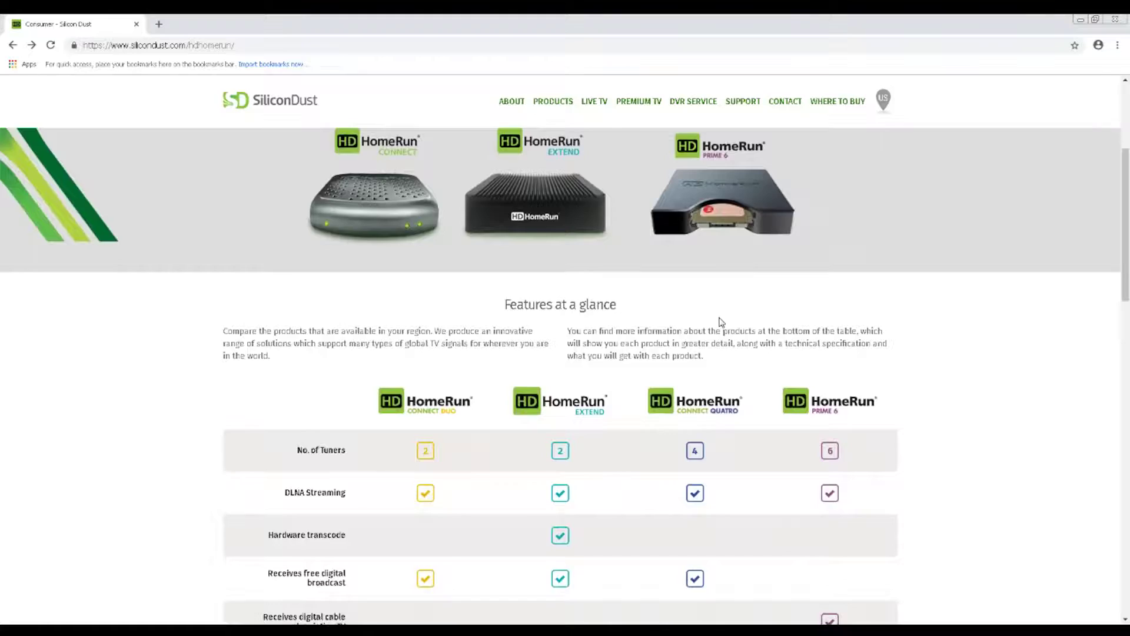
left_click(421, 401)
scroll(343, 458, "down", 4)
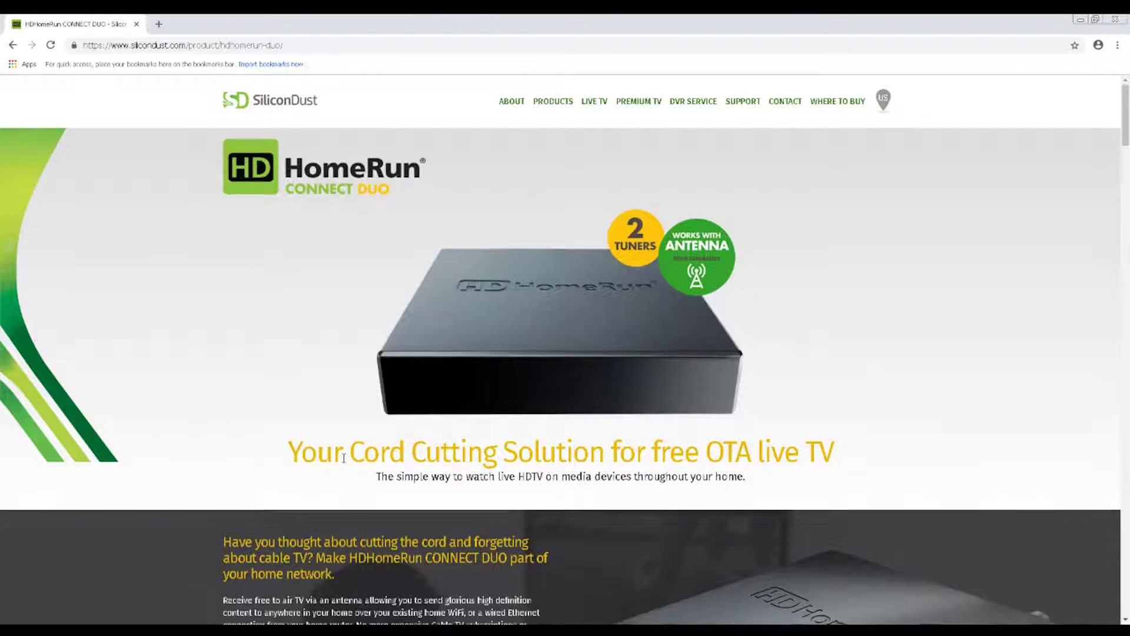
scroll(345, 462, "down", 4)
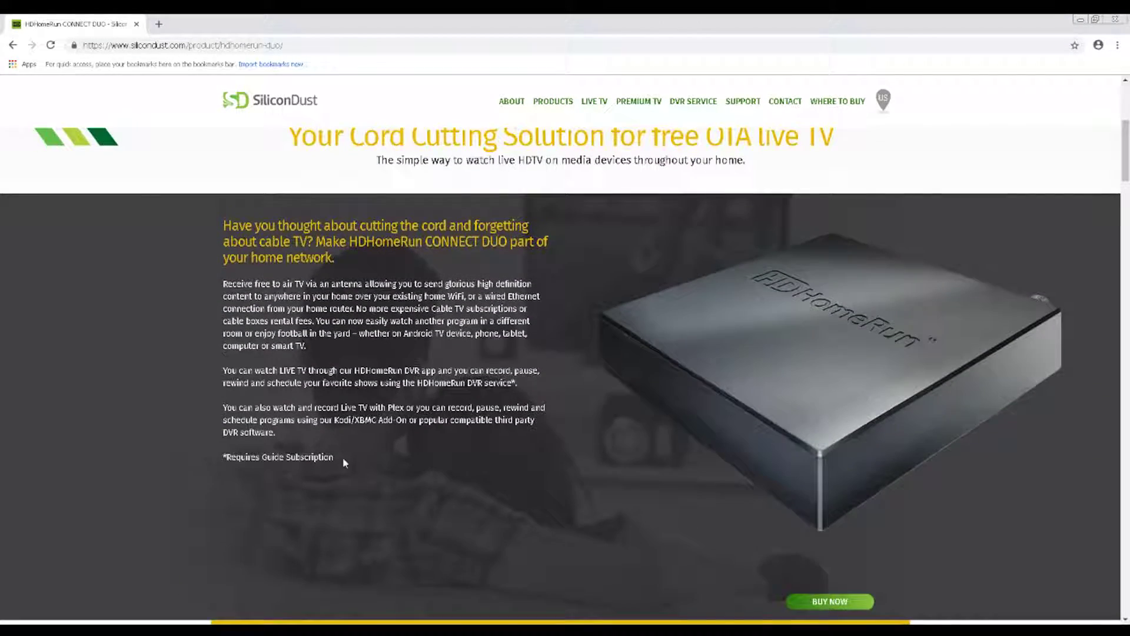
scroll(344, 462, "down", 10)
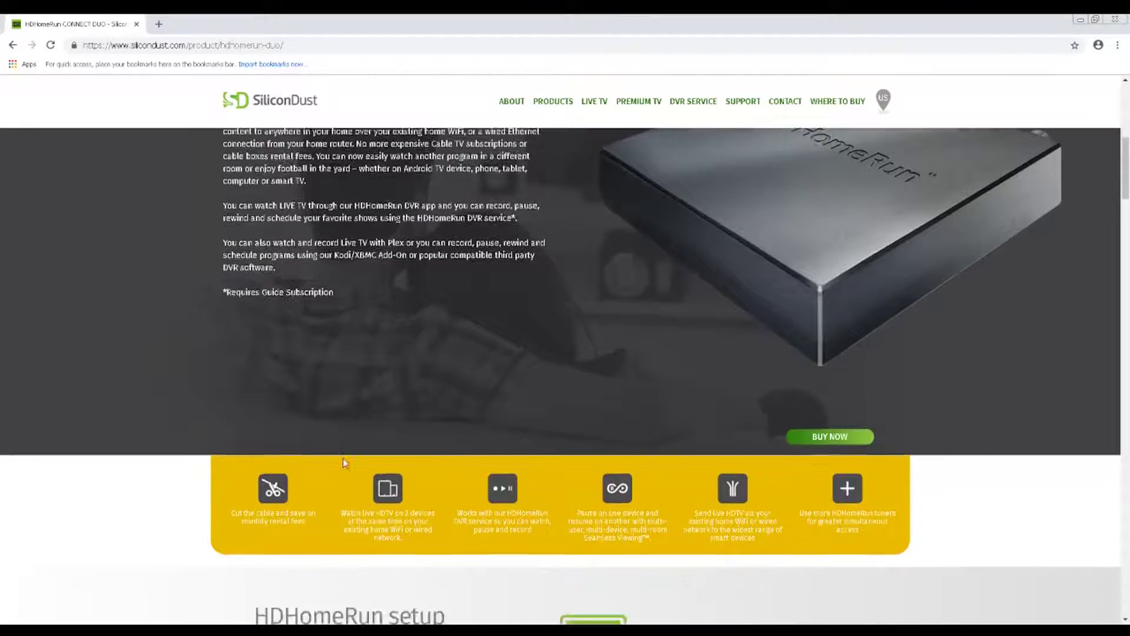
Step: Examine the CONNECT DUO's setup diagram, regional specifications, app and storage requirements, and rear connections
scroll(344, 463, "down", 5)
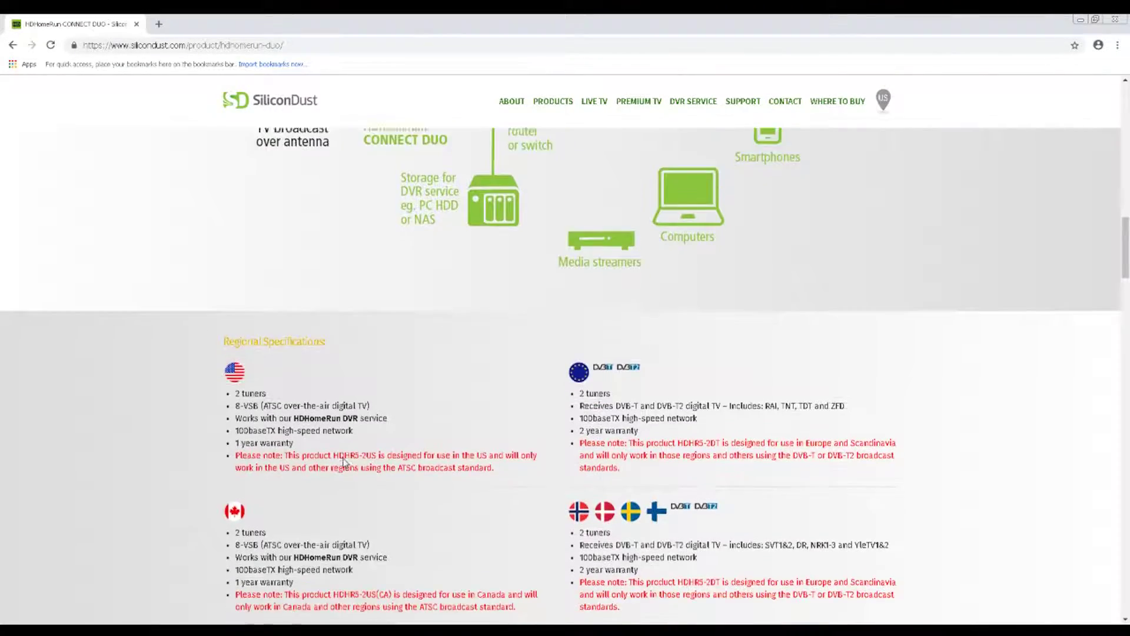
scroll(345, 458, "down", 4)
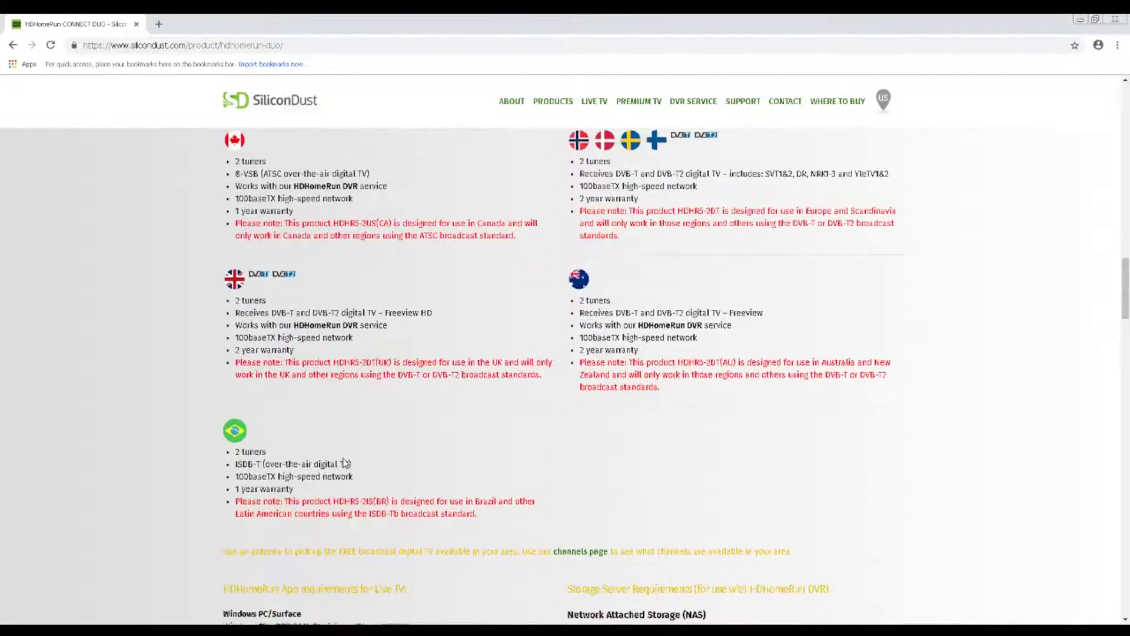
scroll(345, 458, "down", 4)
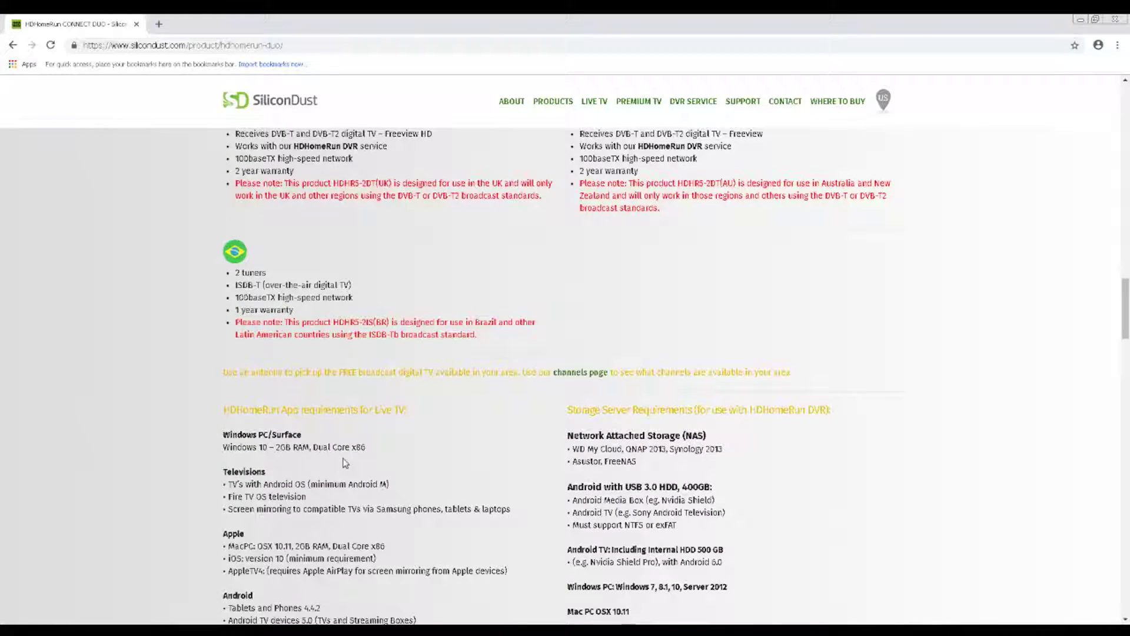
scroll(345, 462, "down", 1)
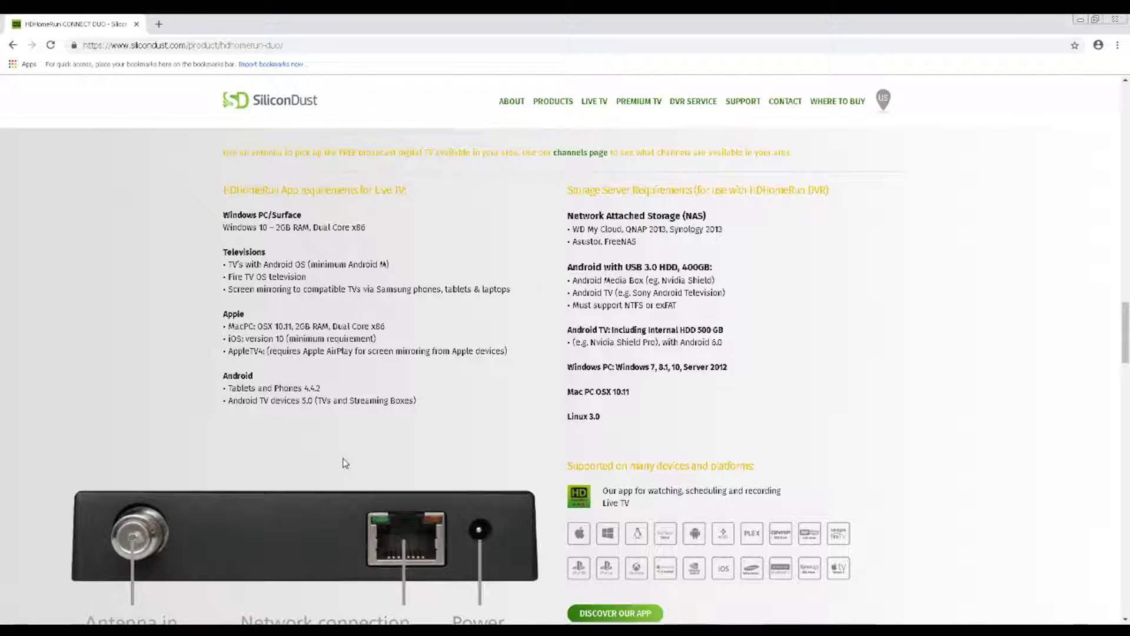
scroll(345, 463, "down", 2)
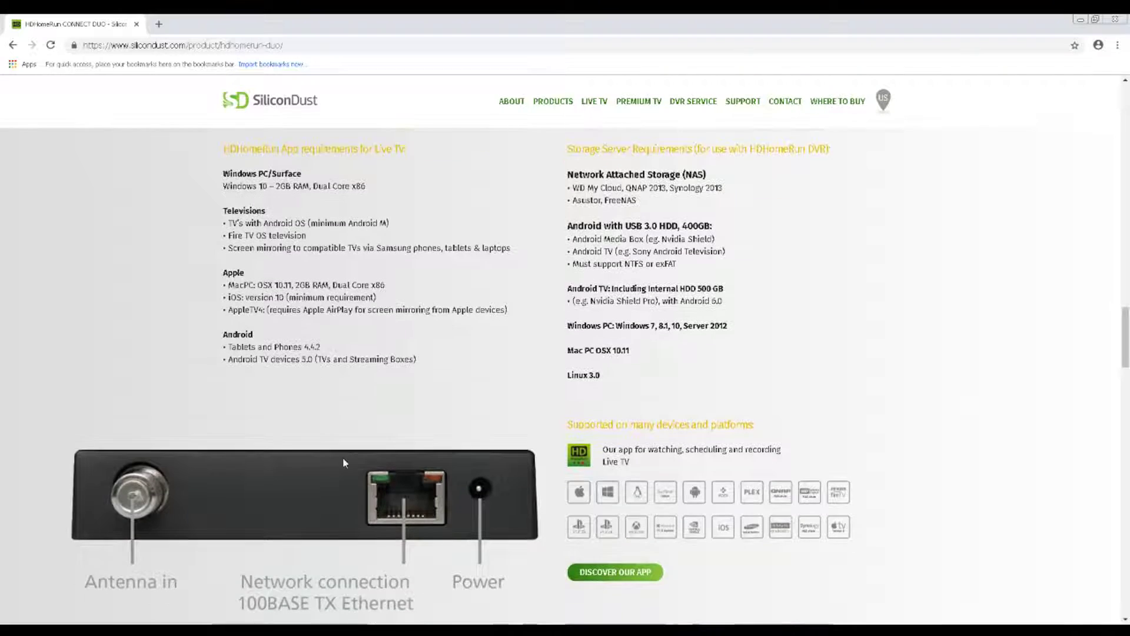
scroll(345, 463, "down", 1)
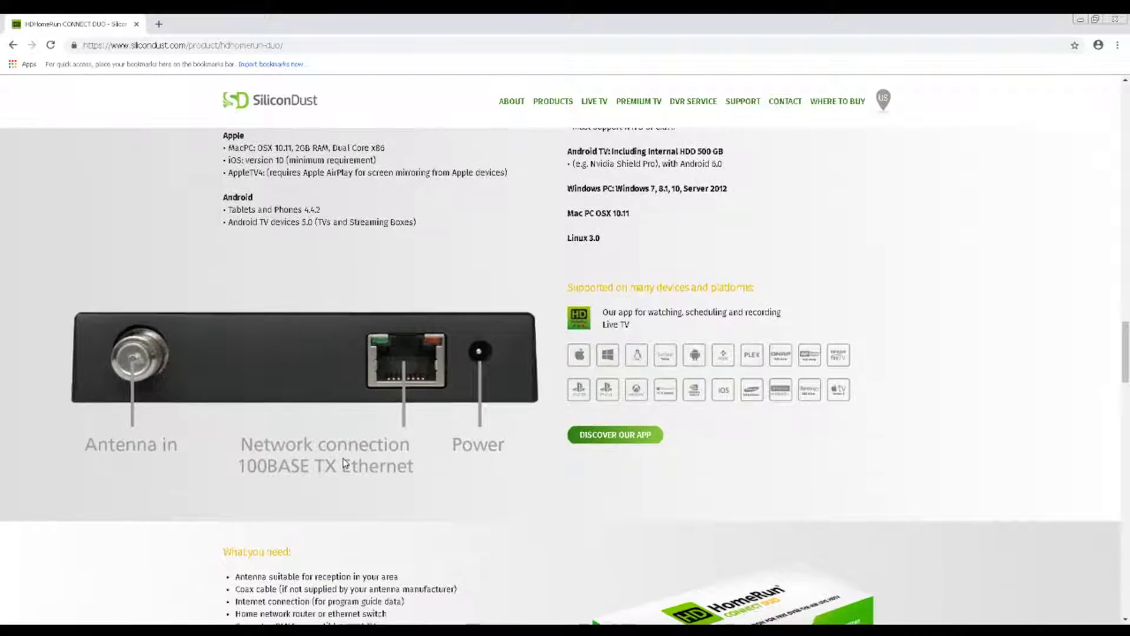
scroll(345, 463, "down", 1)
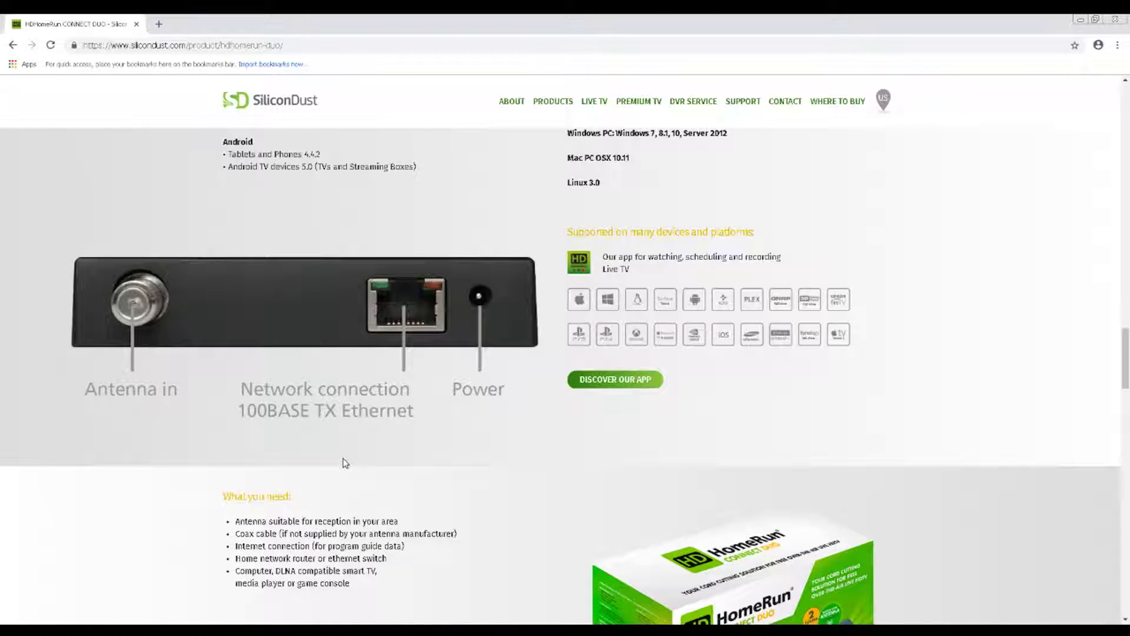
scroll(345, 462, "down", 1)
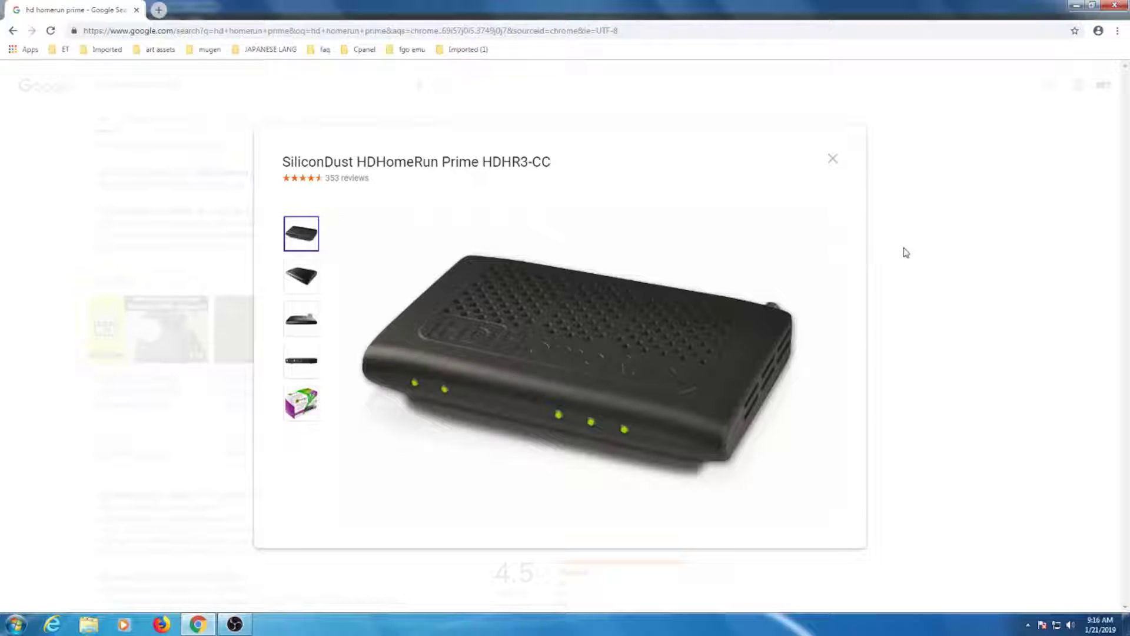
Step: View the HDHomeRun Prime HDHR3-CC product photos of the rear ports, the retail box and the front of the unit
left_click(304, 363)
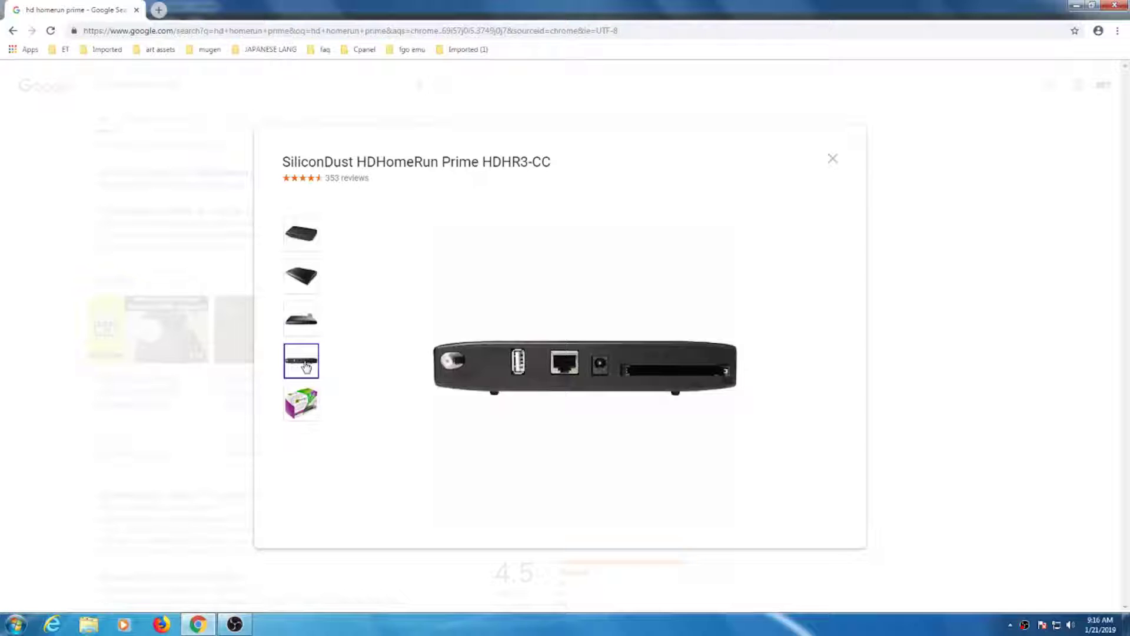
left_click(297, 406)
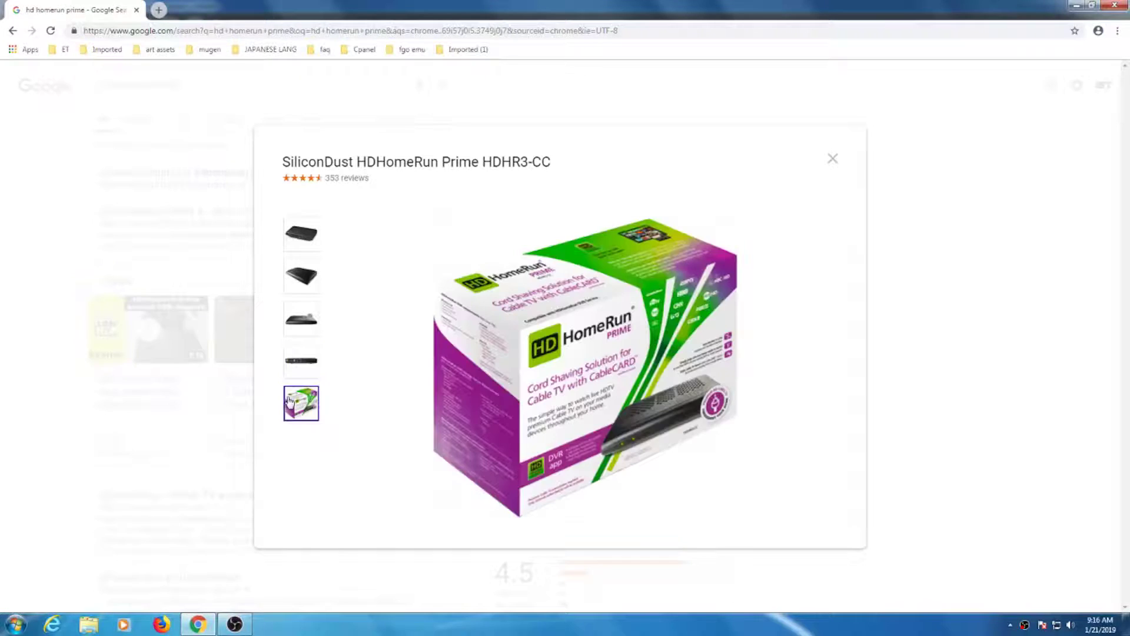
left_click(306, 236)
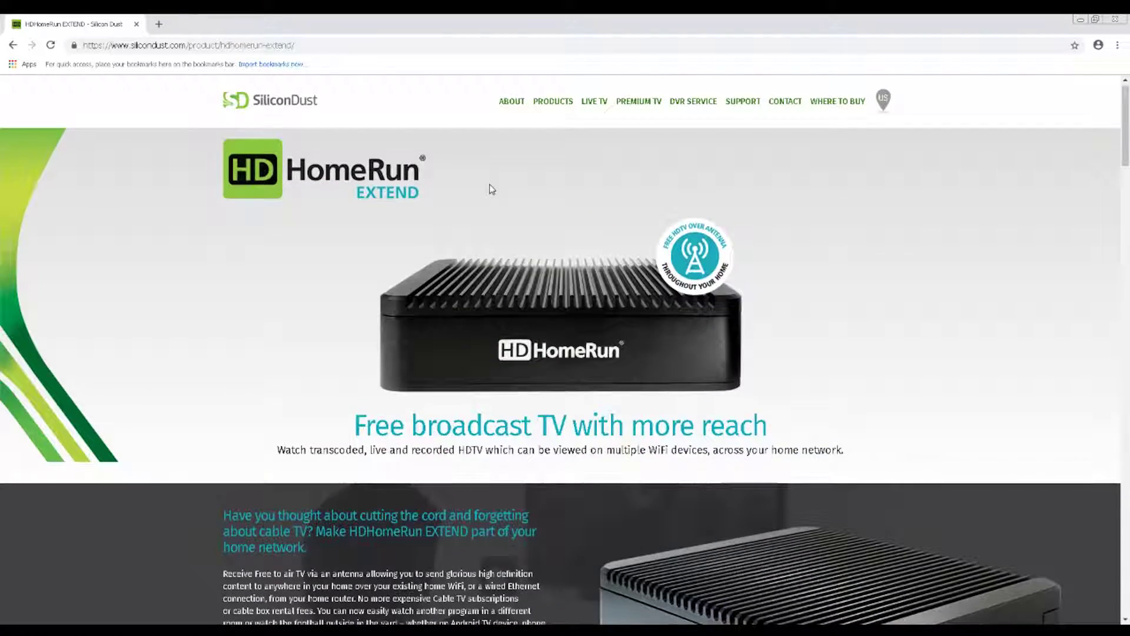
Step: Read the overview and feature highlights on the HDHomeRun EXTEND product page
scroll(492, 189, "down", 1)
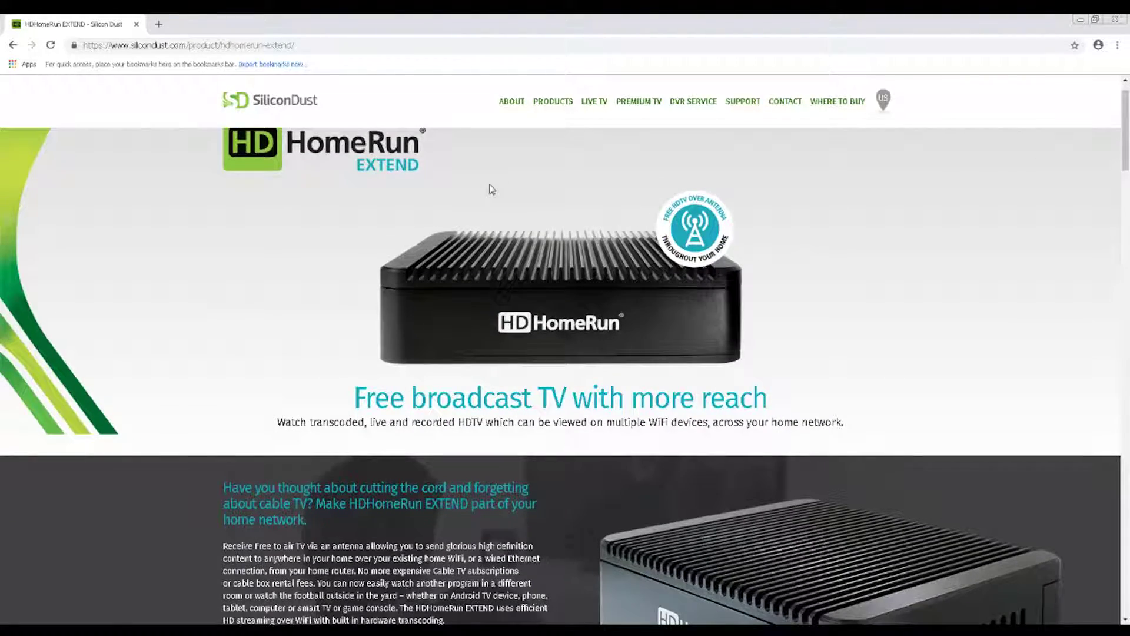
scroll(492, 189, "down", 2)
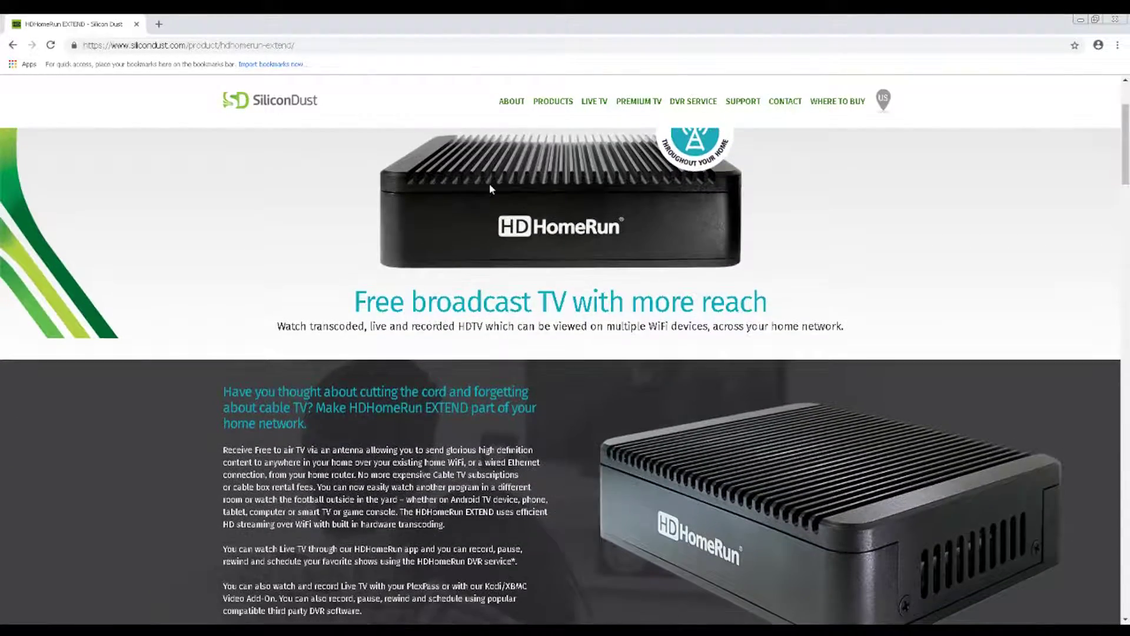
scroll(492, 189, "down", 3)
scroll(492, 189, "up", 1)
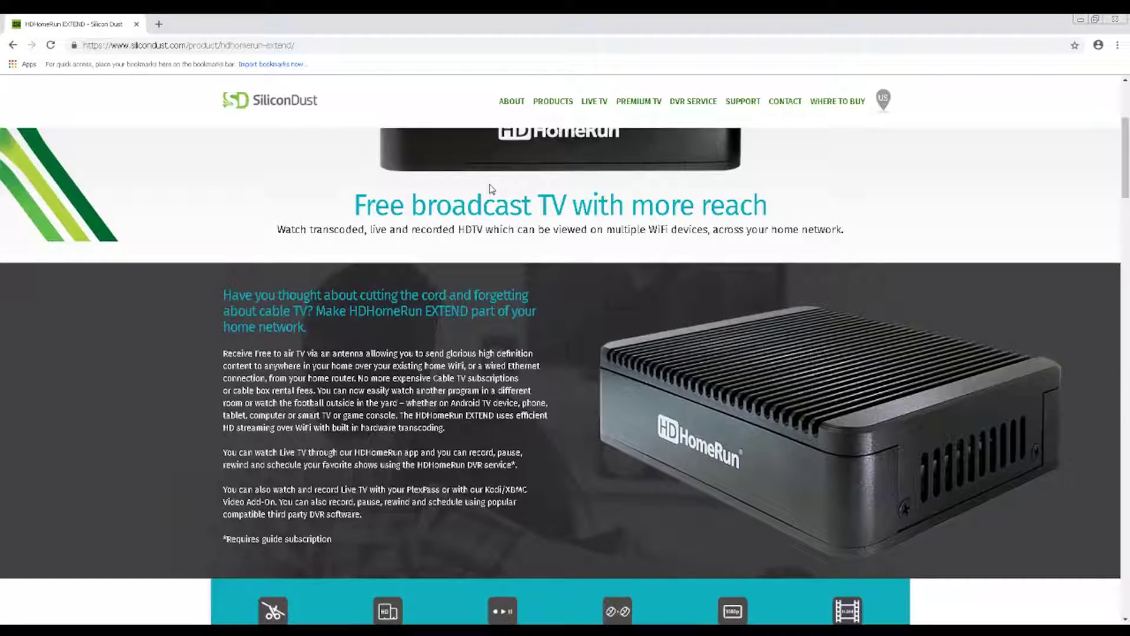
scroll(492, 189, "down", 2)
scroll(491, 187, "down", 1)
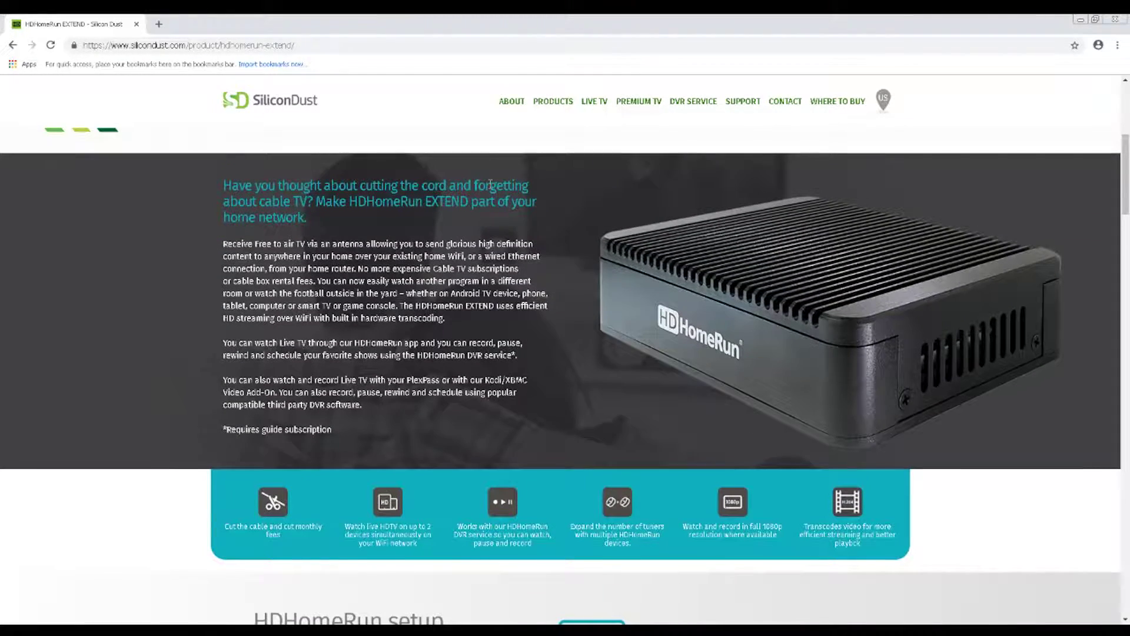
Step: Examine the EXTEND's setup diagram, transcoding notes, regional specifications, system requirements and rear connections
scroll(491, 185, "down", 3)
scroll(492, 188, "down", 2)
scroll(491, 188, "down", 8)
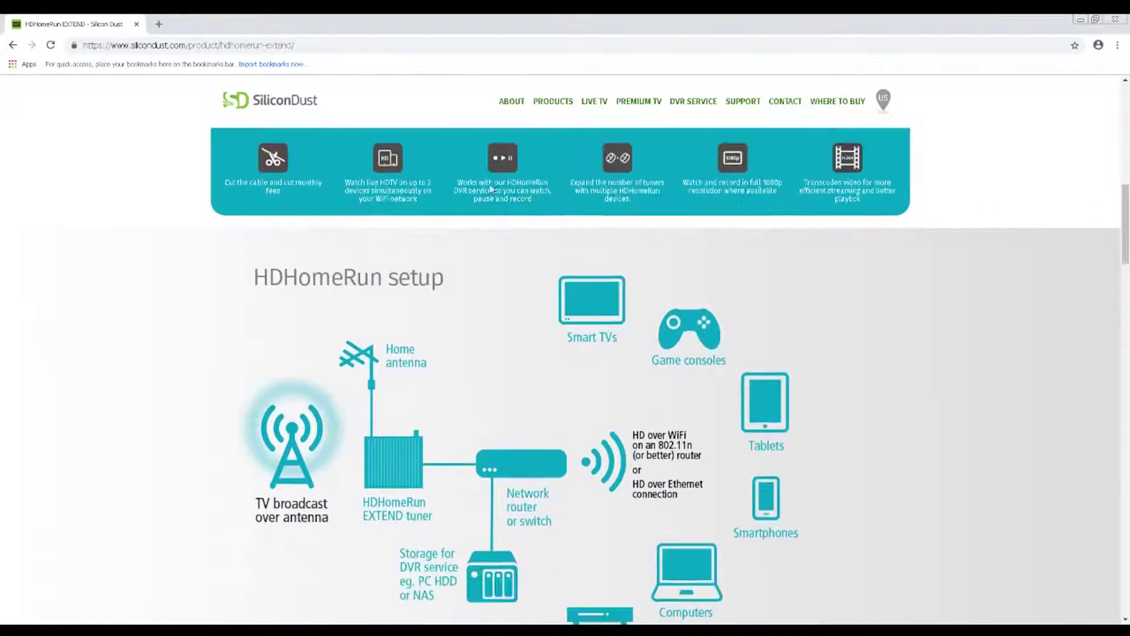
scroll(491, 188, "down", 7)
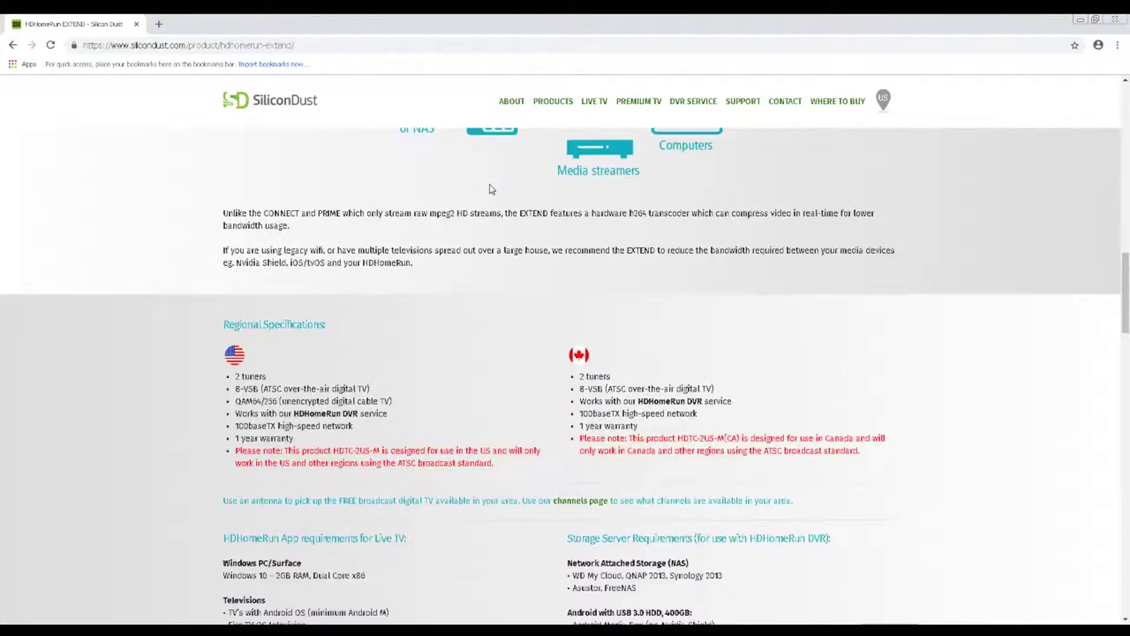
scroll(491, 189, "down", 2)
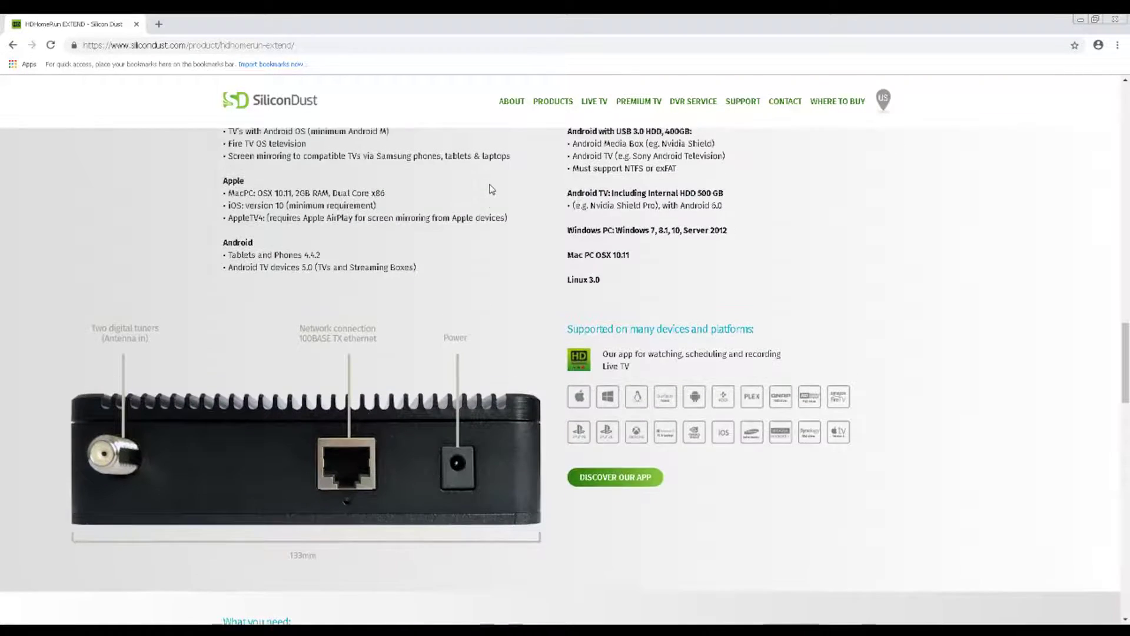
scroll(491, 189, "down", 1)
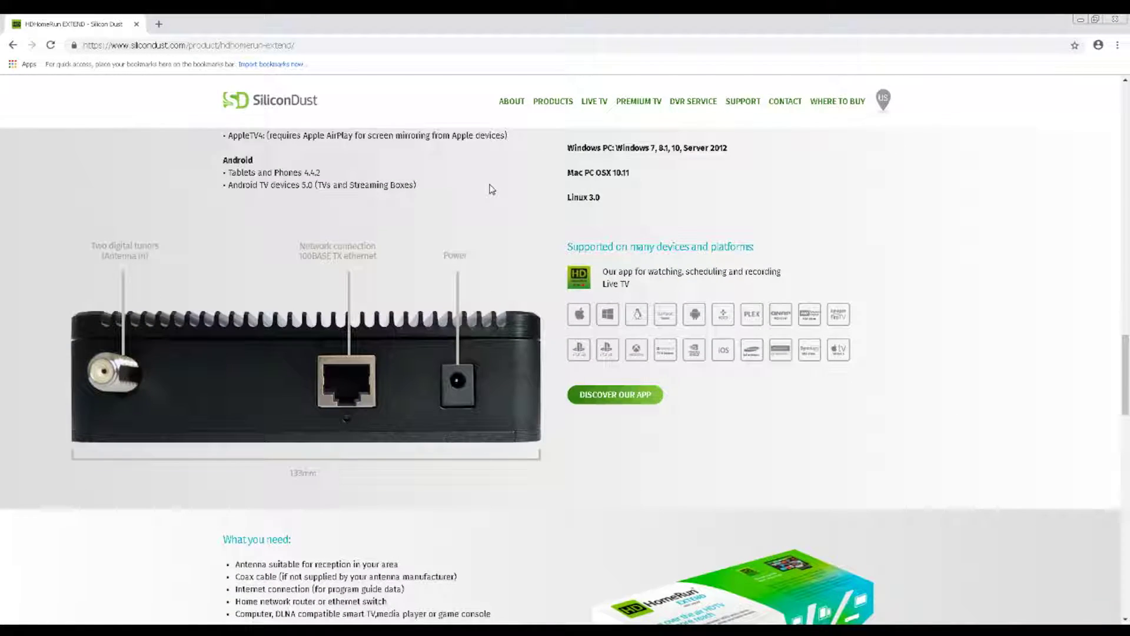
scroll(492, 189, "up", 1)
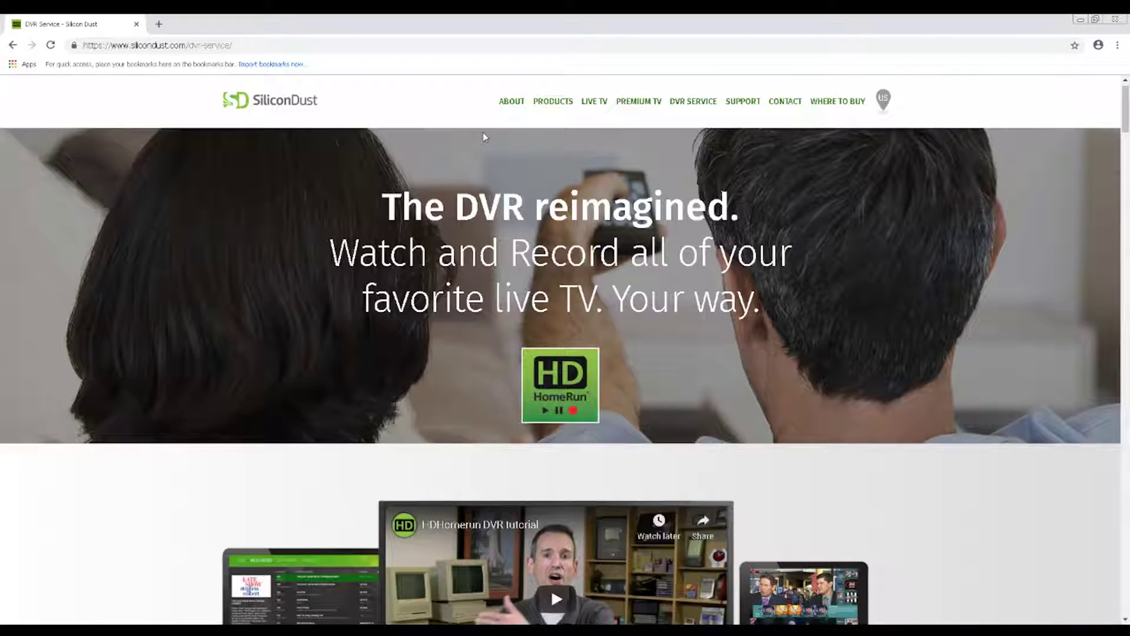
Step: Read the HDHomeRun DVR service page, covering what the service is, recording team games and resuming on another device
scroll(484, 137, "down", 3)
scroll(484, 137, "down", 3)
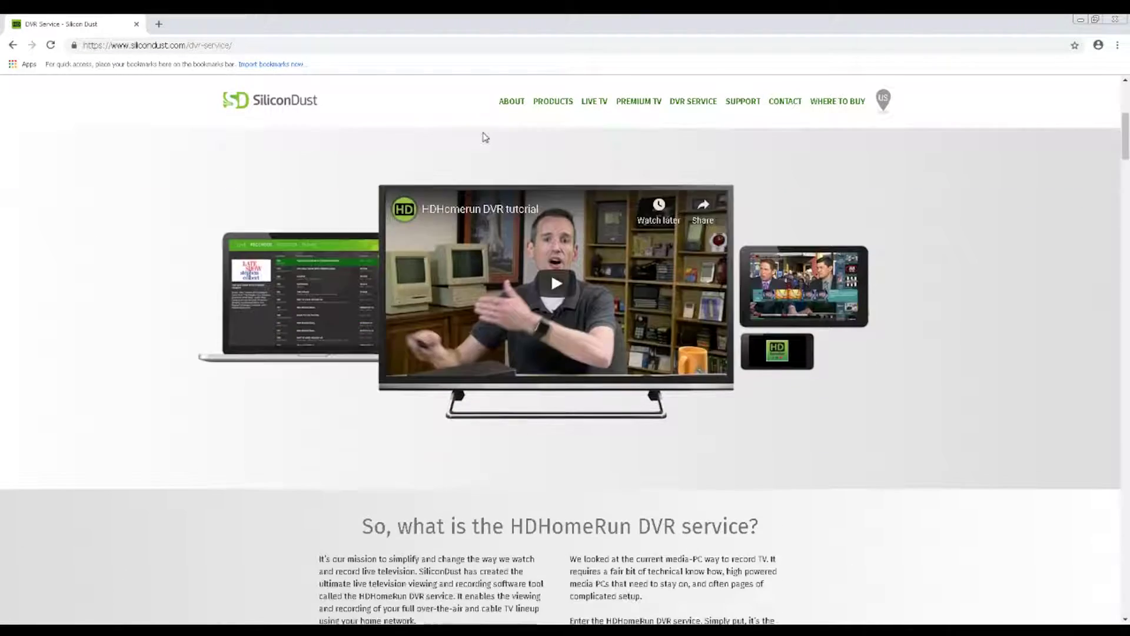
scroll(484, 138, "down", 5)
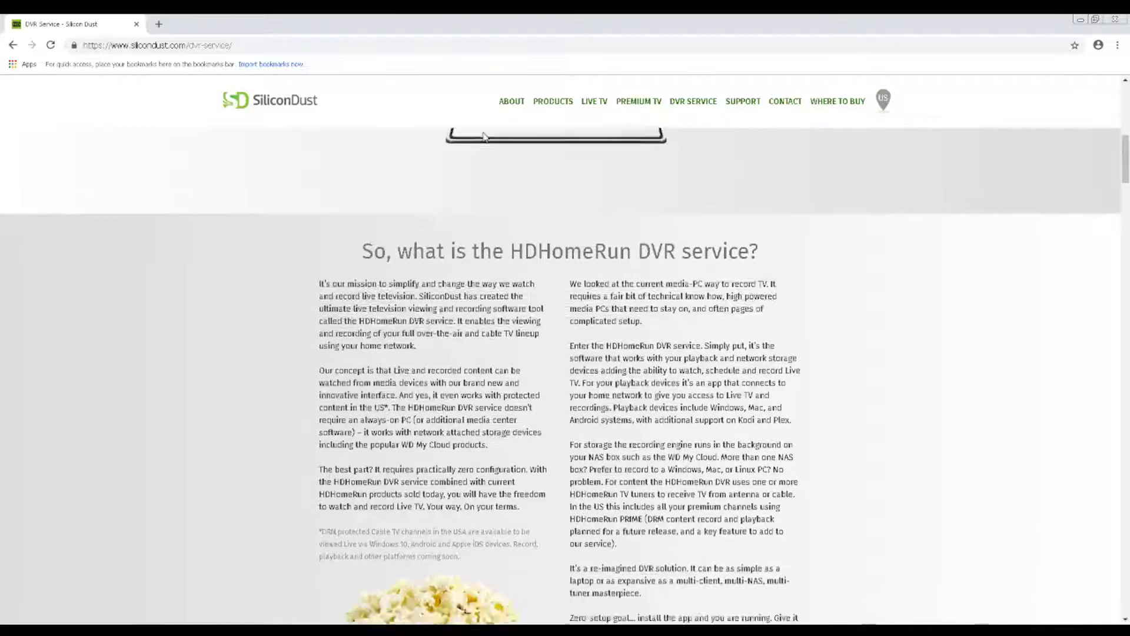
scroll(484, 137, "down", 2)
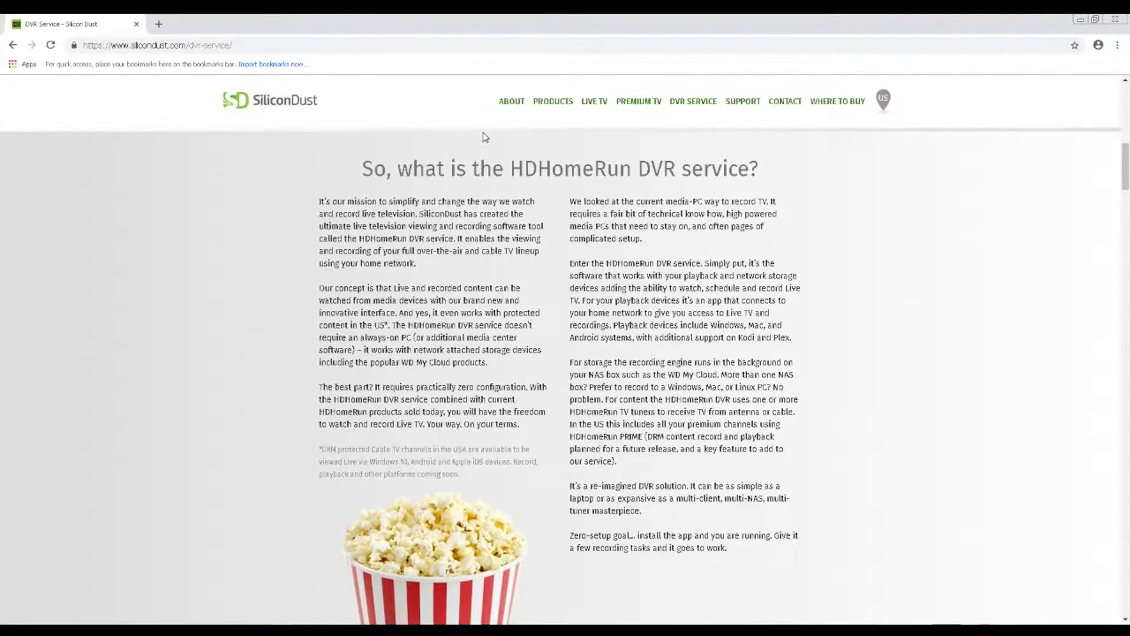
scroll(484, 137, "down", 7)
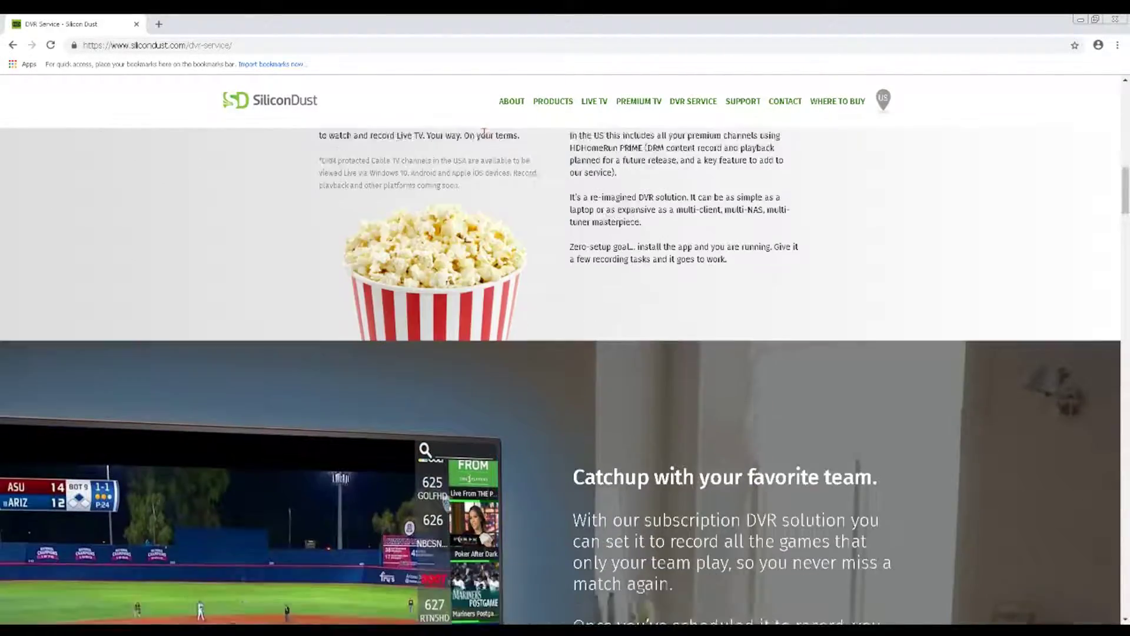
scroll(484, 137, "down", 3)
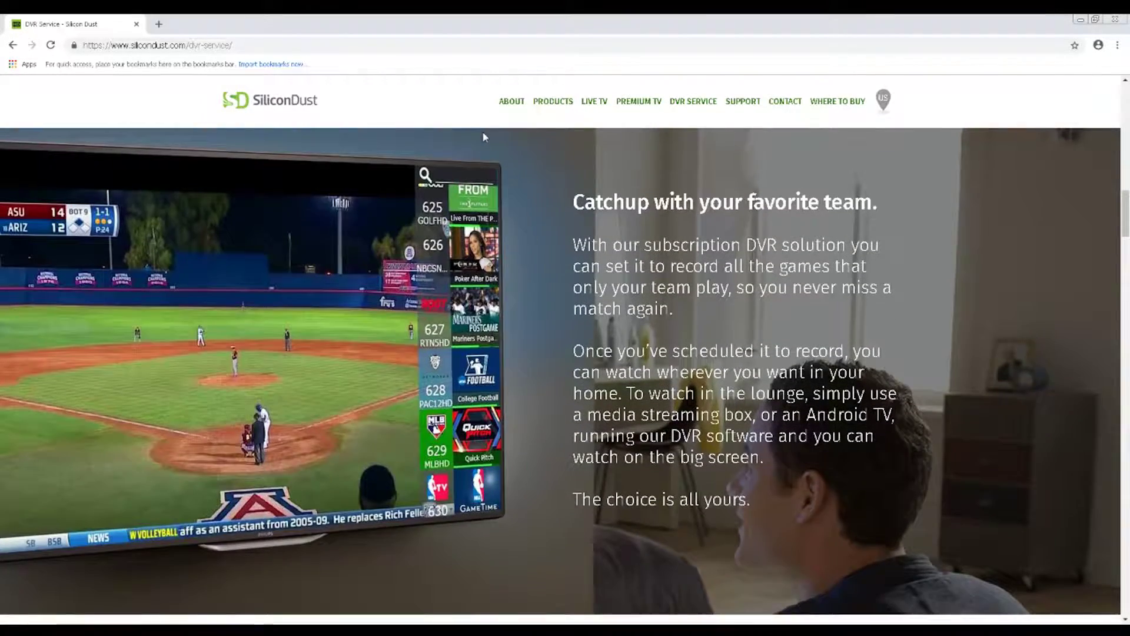
scroll(482, 134, "down", 3)
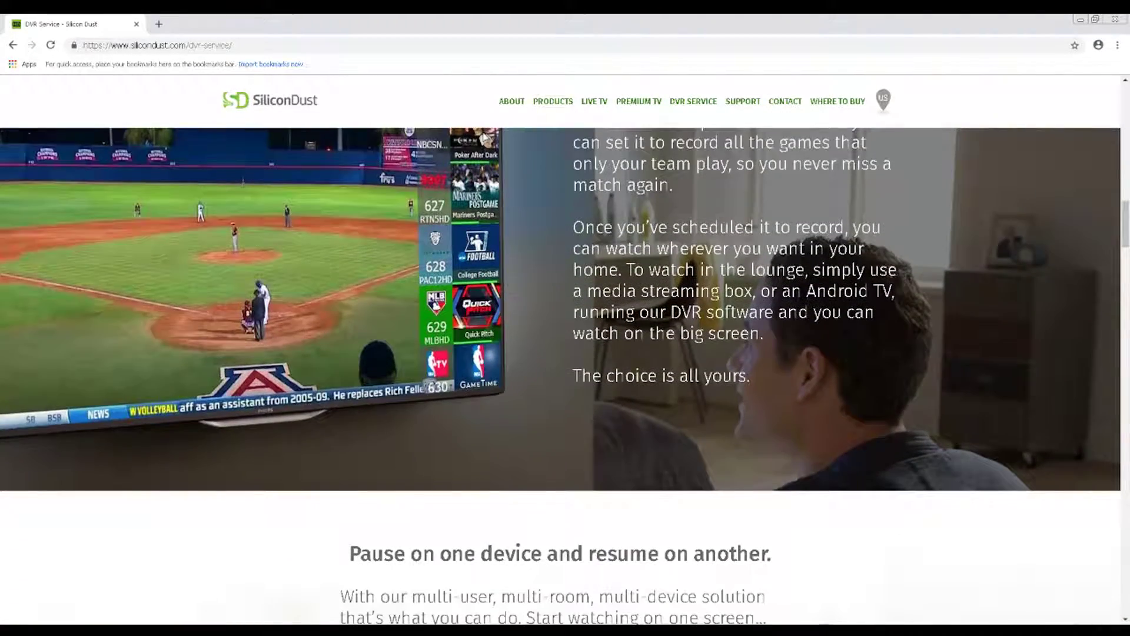
scroll(484, 136, "down", 1)
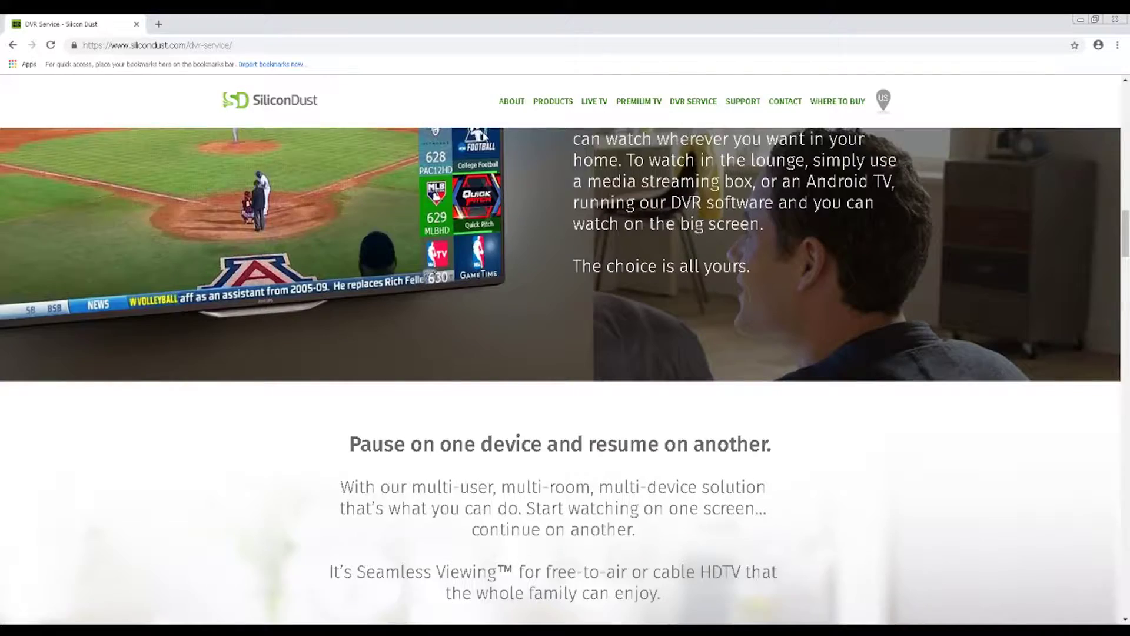
Step: Read the rest of the DVR service page, covering seamless viewing, recording for kids, how the service works and the service comparison
scroll(484, 136, "down", 5)
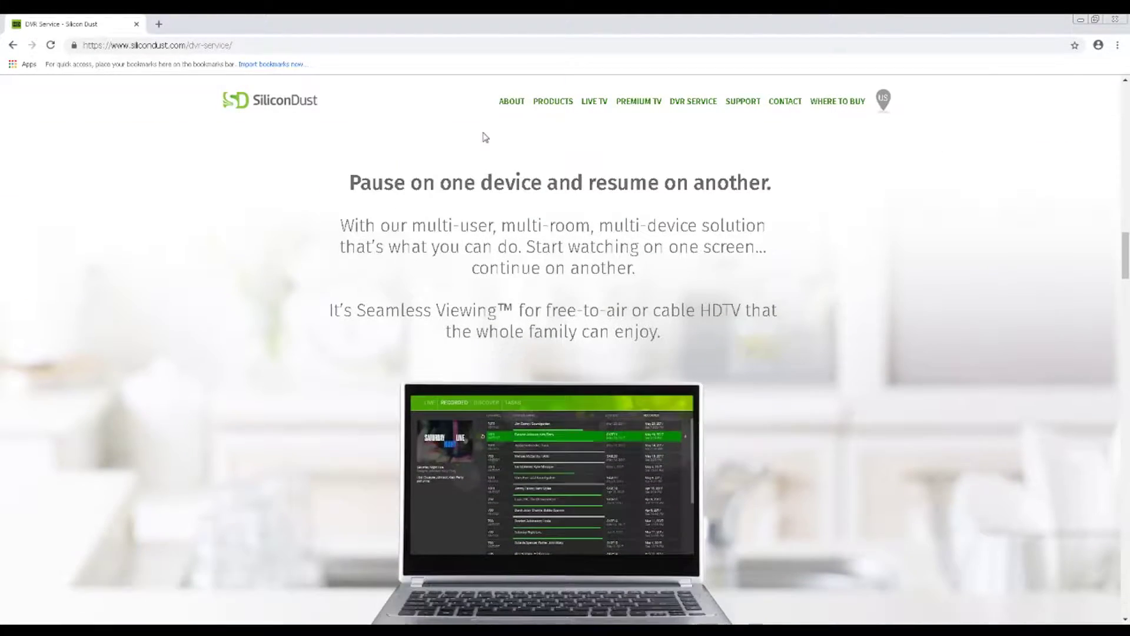
scroll(485, 138, "down", 6)
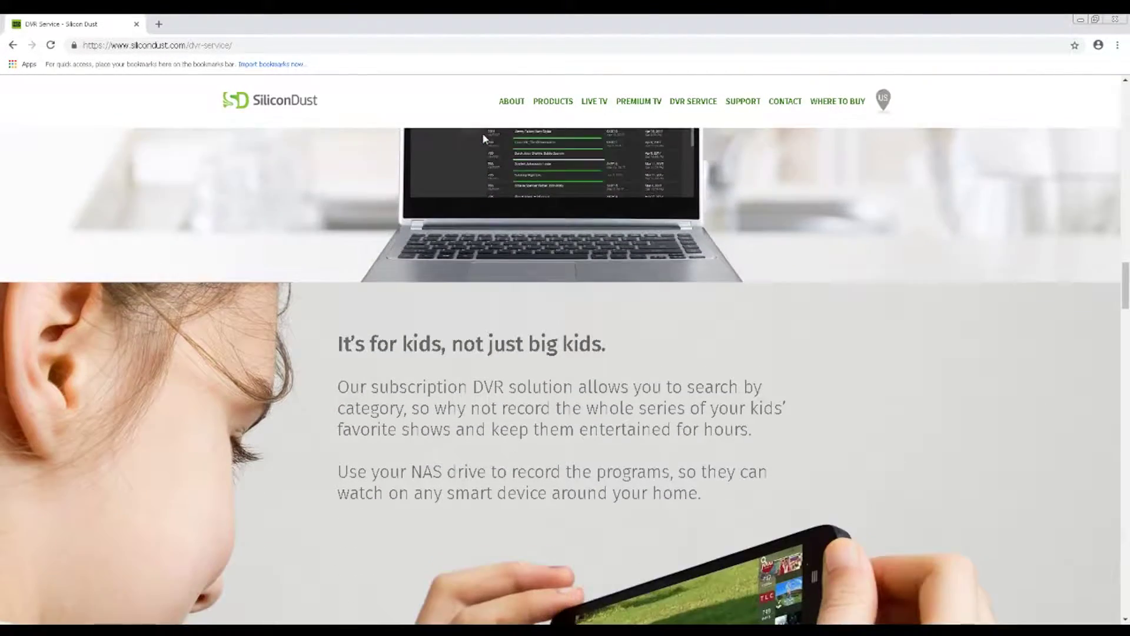
scroll(483, 137, "down", 9)
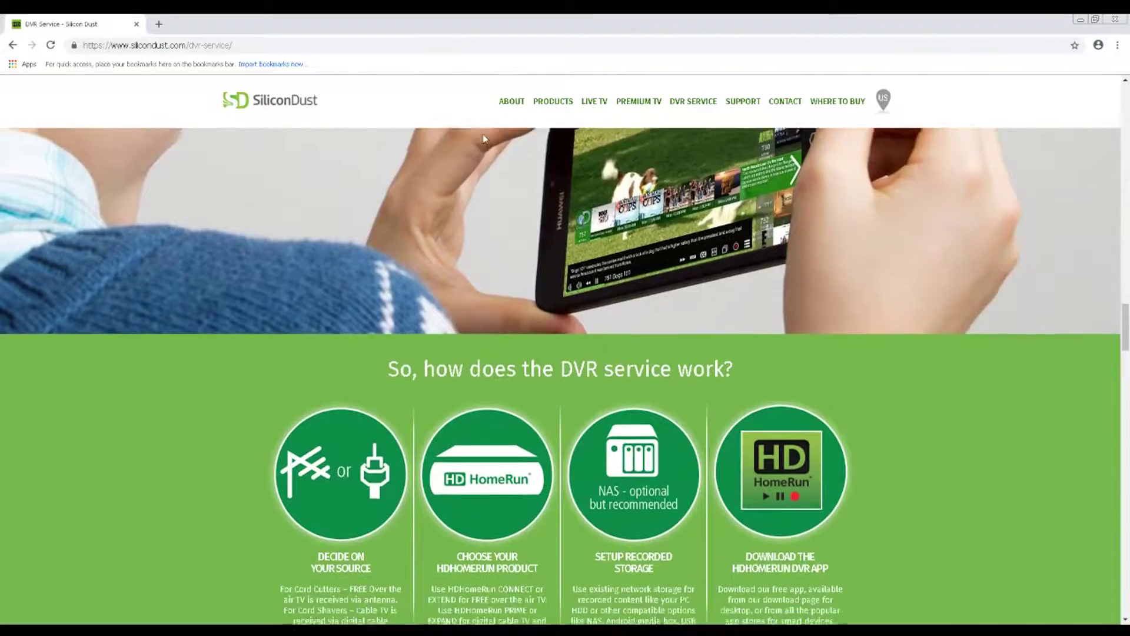
scroll(484, 139, "down", 3)
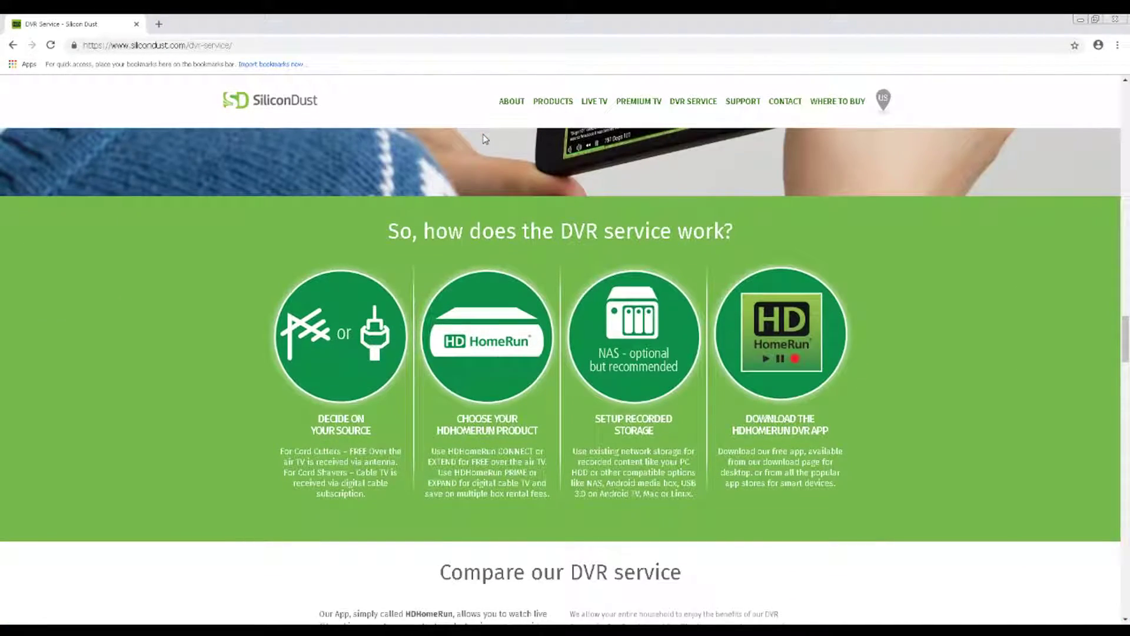
scroll(485, 139, "down", 1)
scroll(485, 139, "down", 1)
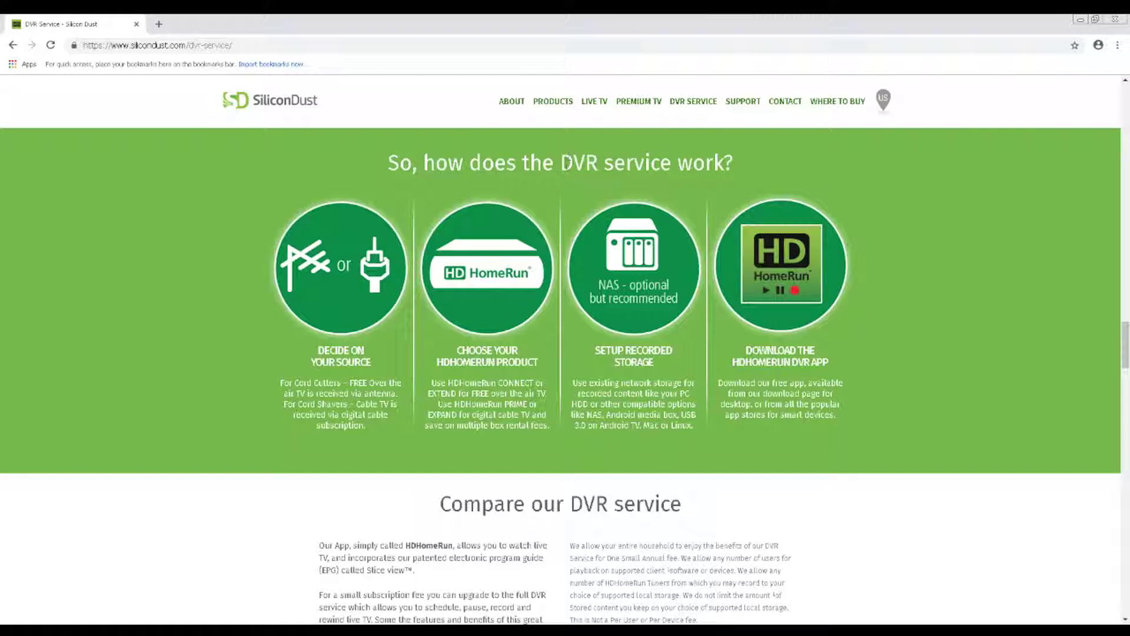
scroll(565, 166, "down", 2)
scroll(565, 171, "down", 6)
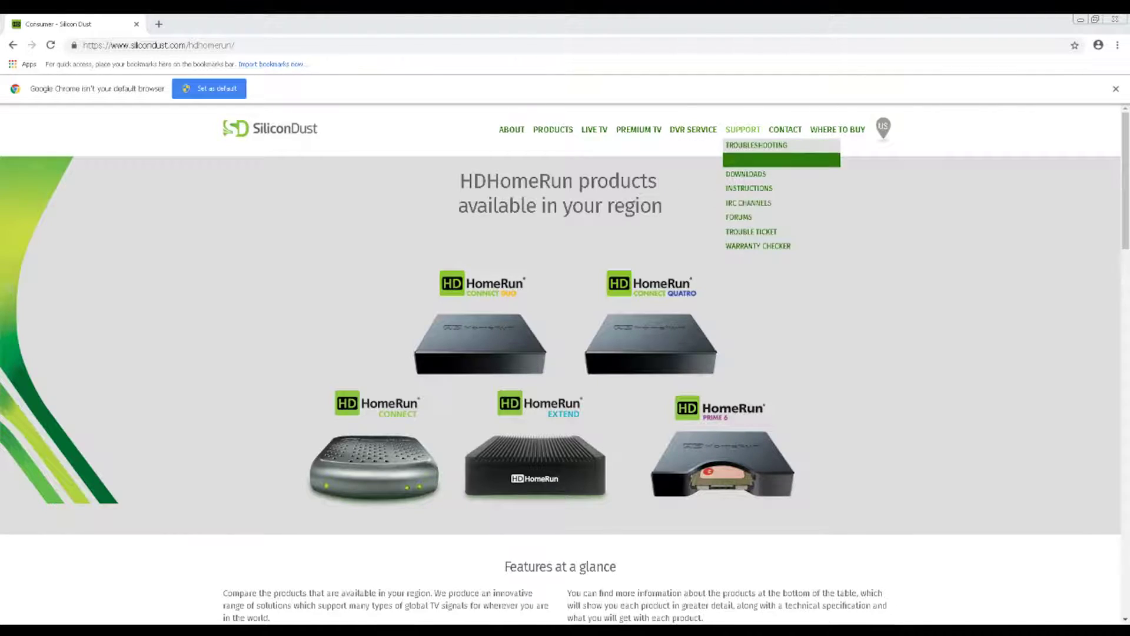
Step: Open the support Downloads page, and in the HDHomeRun Install Wizard accept the United States and Digital Antenna configuration
left_click(748, 174)
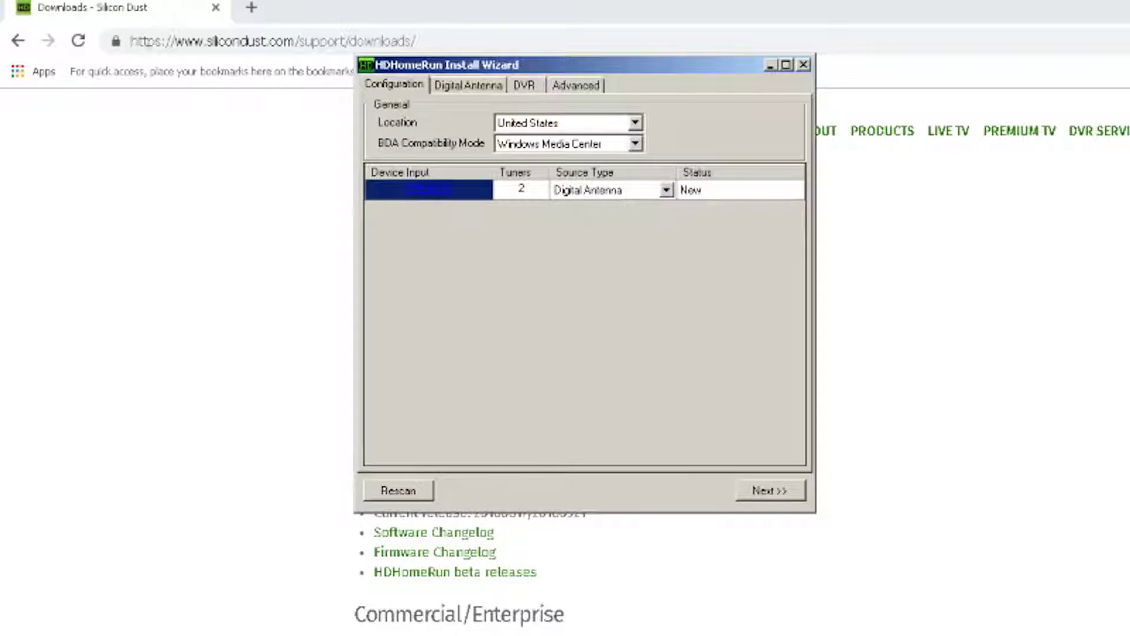
key("Return")
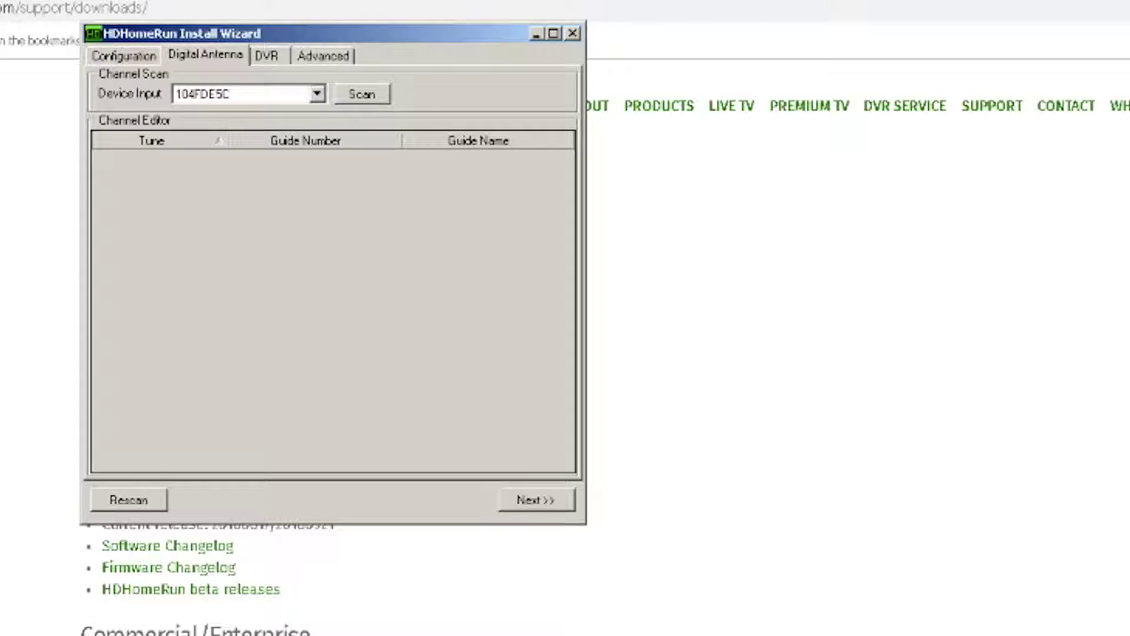
Step: Scan the tuner's digital antenna input for channels and look through the resulting channel list
key("alt+Down")
key("Return")
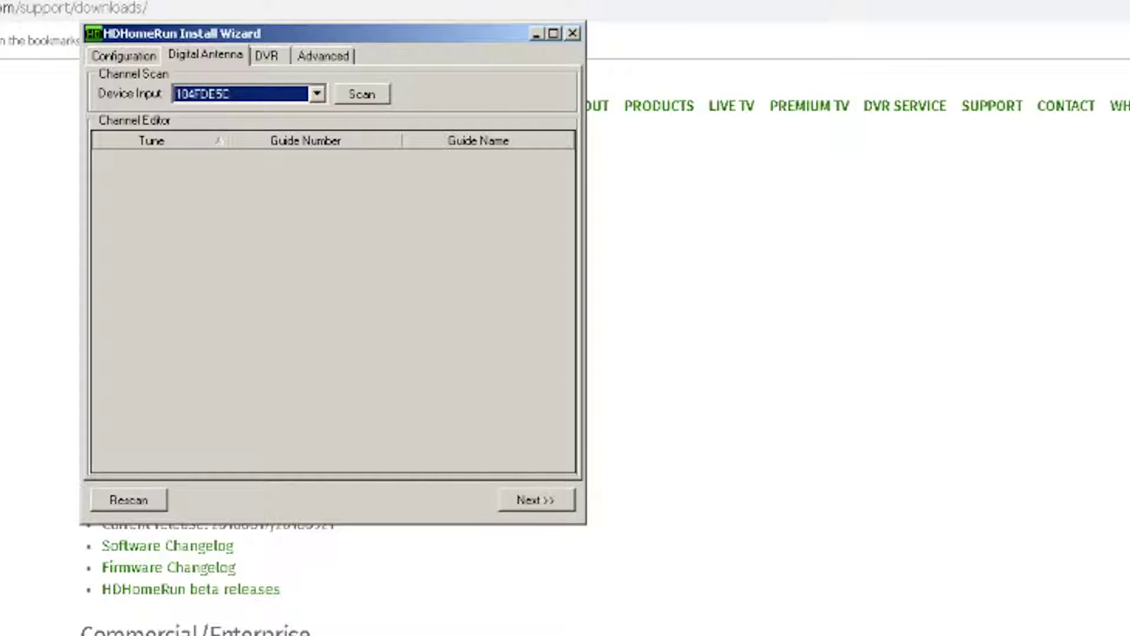
key("Tab")
key("Return")
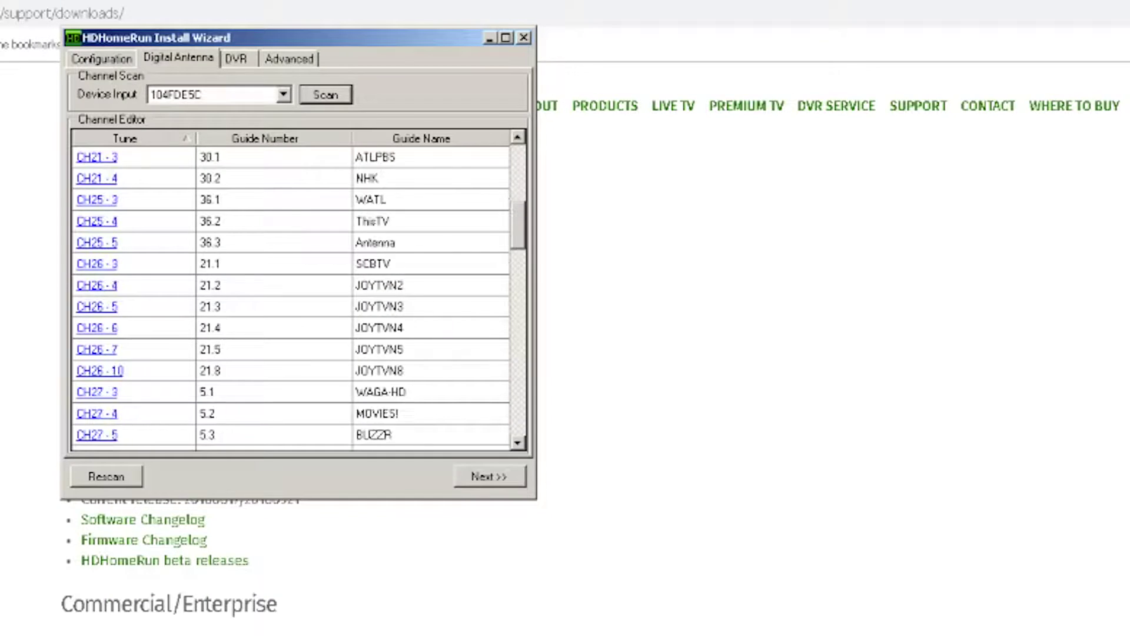
scroll(294, 294, "up", 7)
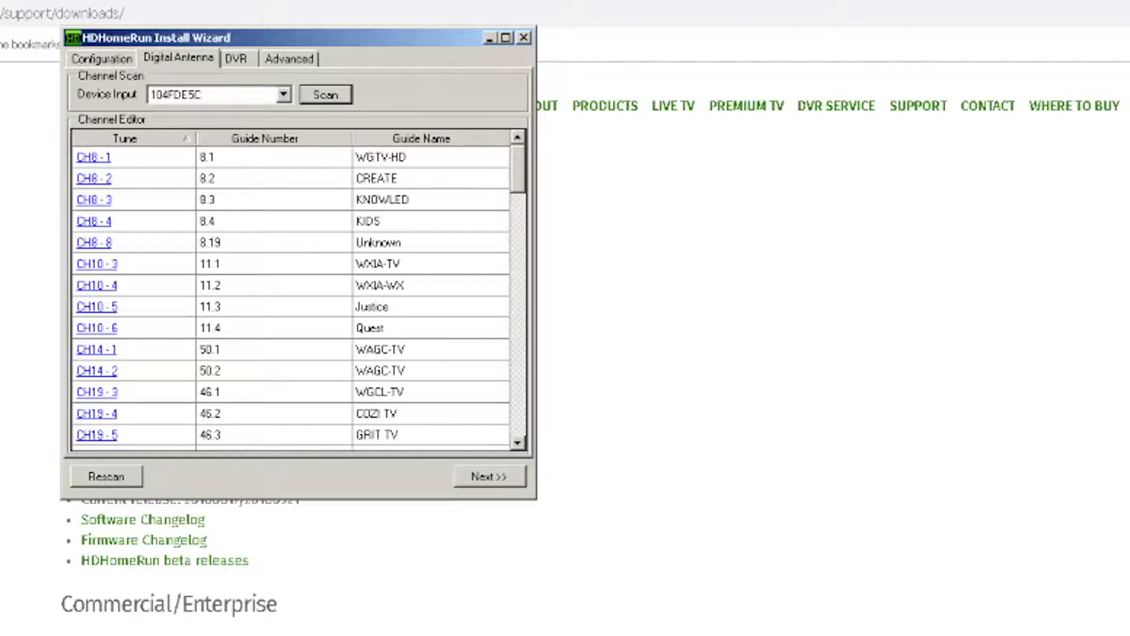
scroll(294, 294, "down", 5)
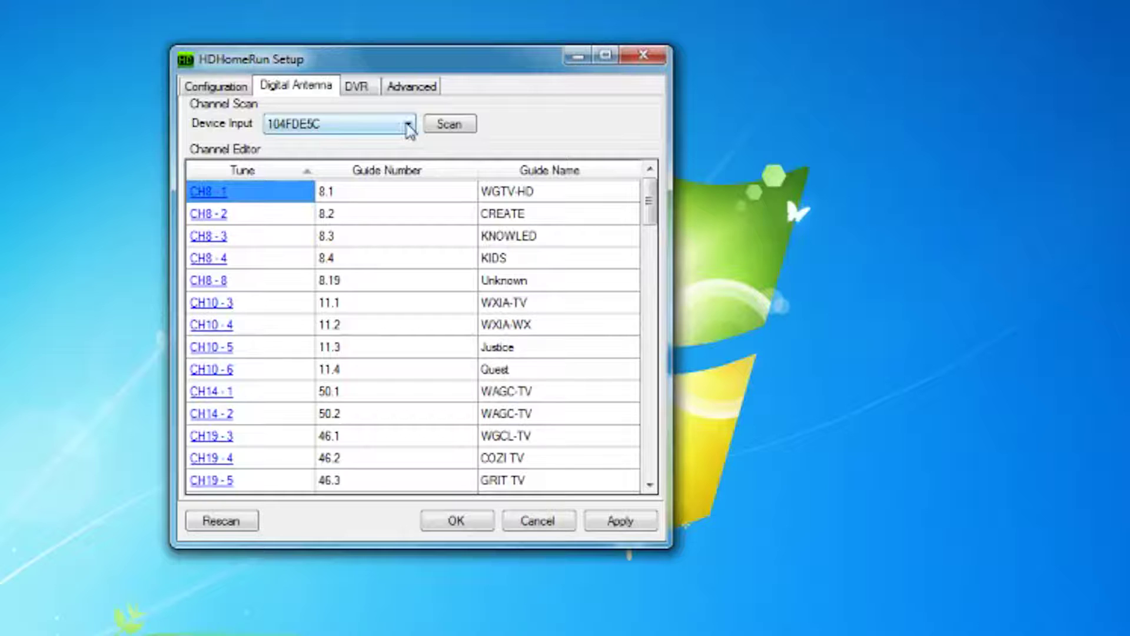
Step: Show the device input choices in HDHomeRun Setup and open the Install Wizard's advanced settings
left_click(408, 125)
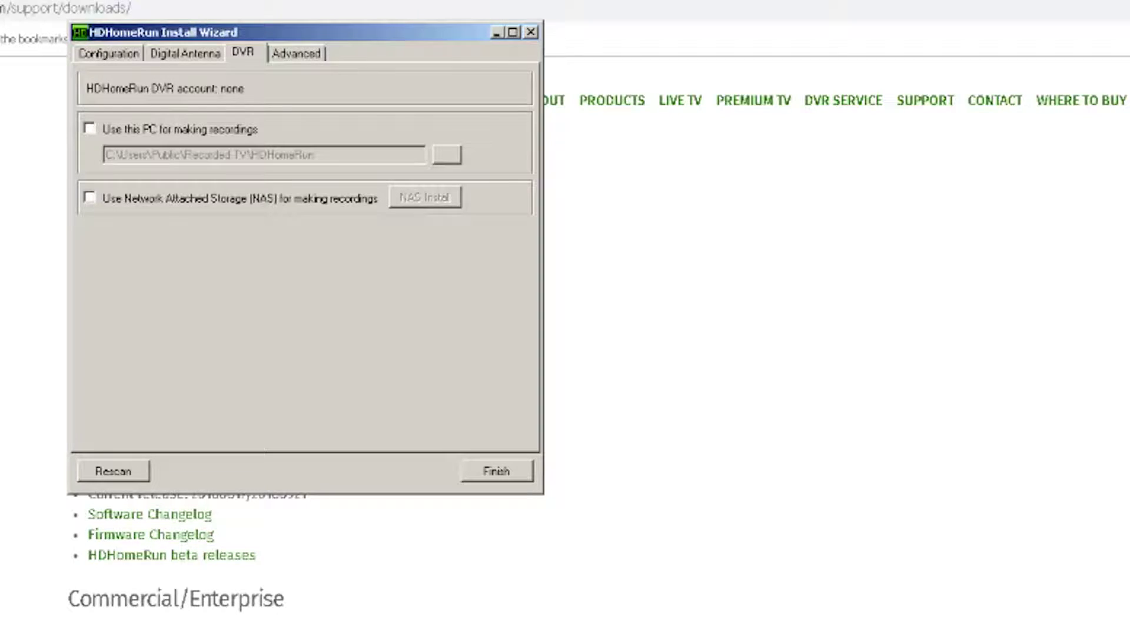
left_click(296, 53)
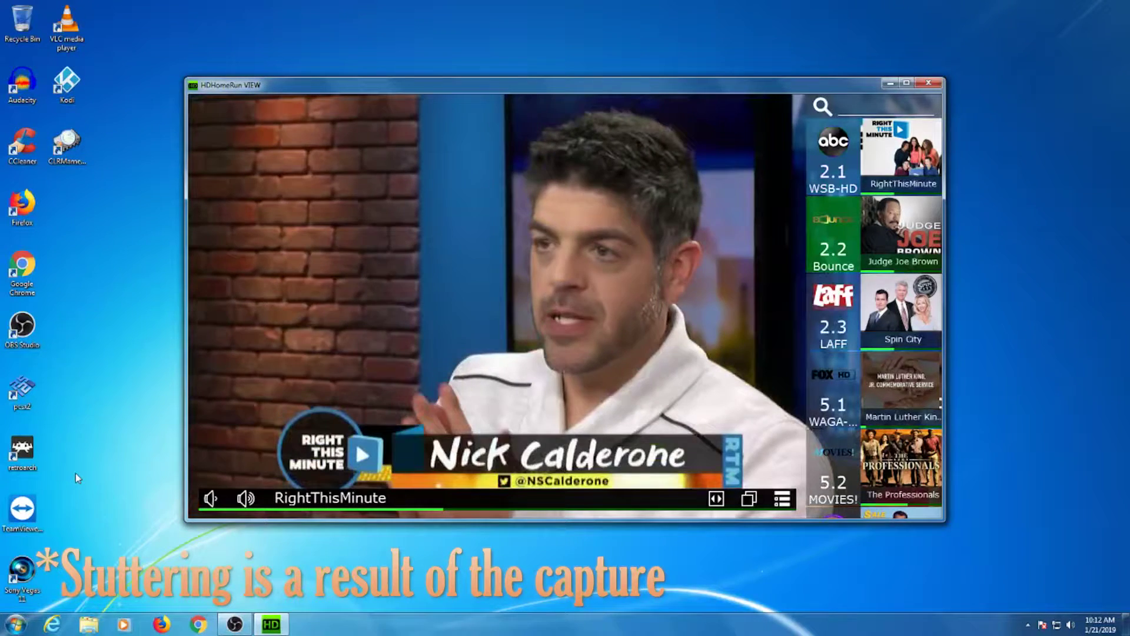
Step: Browse the live channel guide in HDHomeRun VIEW down to WAGA 5.1 and back up the list
key("Down")
key("Down")
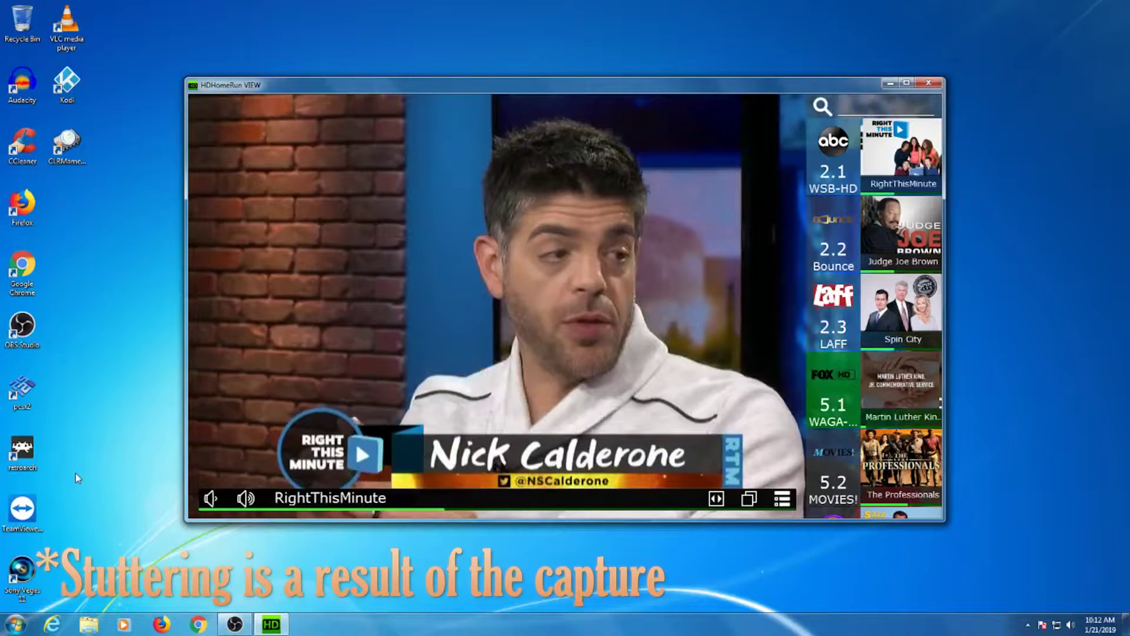
key("Up")
key("Up")
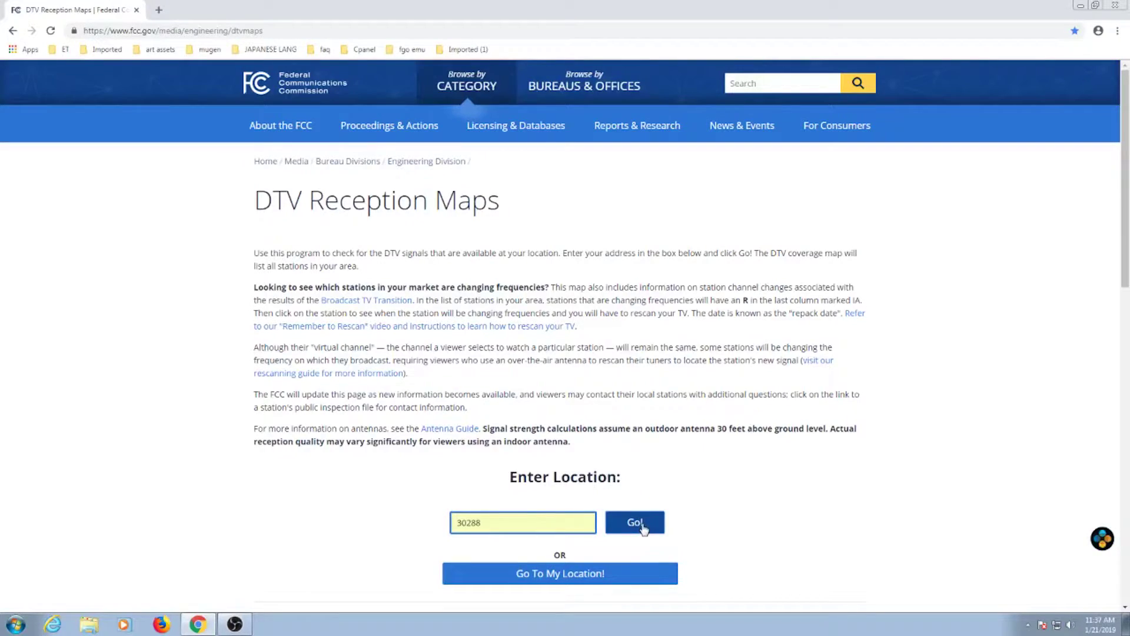
Step: On the FCC DTV Reception Maps page, look up coverage for the entered ZIP code and expand the reception details of WATC-DT
left_click(635, 522)
scroll(589, 518, "down", 2)
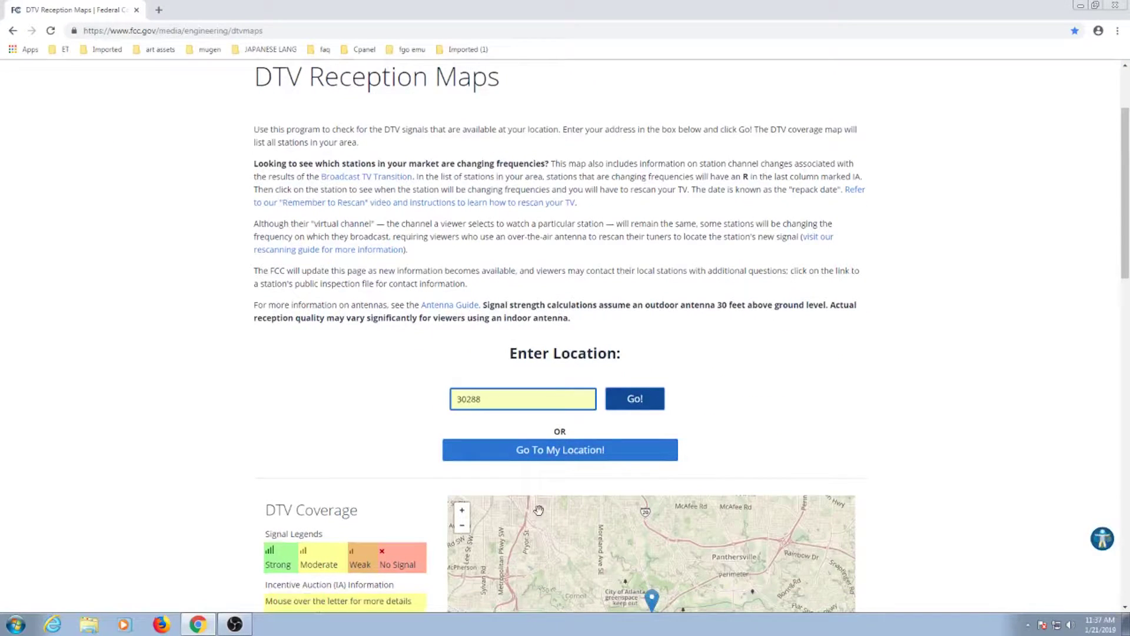
scroll(538, 510, "up", 1)
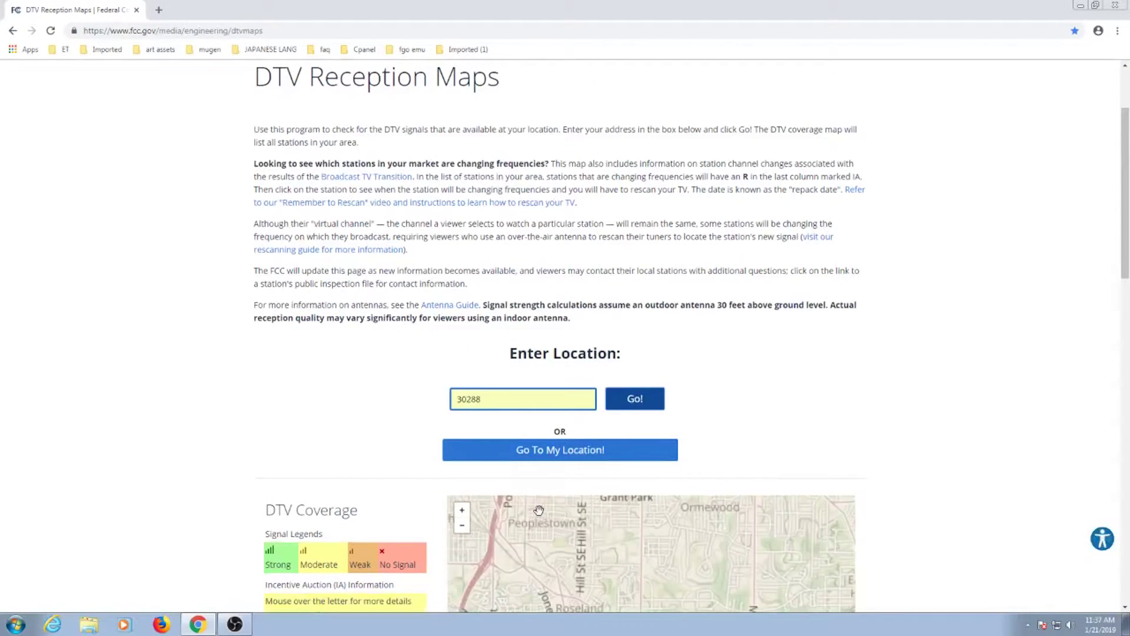
scroll(539, 510, "up", 3)
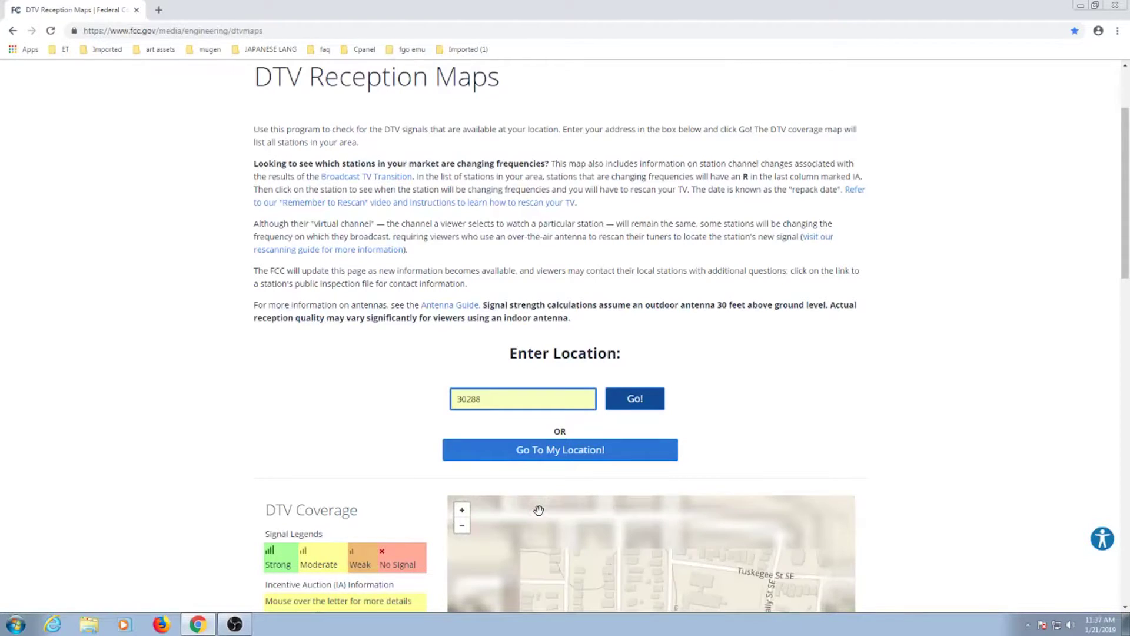
scroll(539, 510, "down", 10)
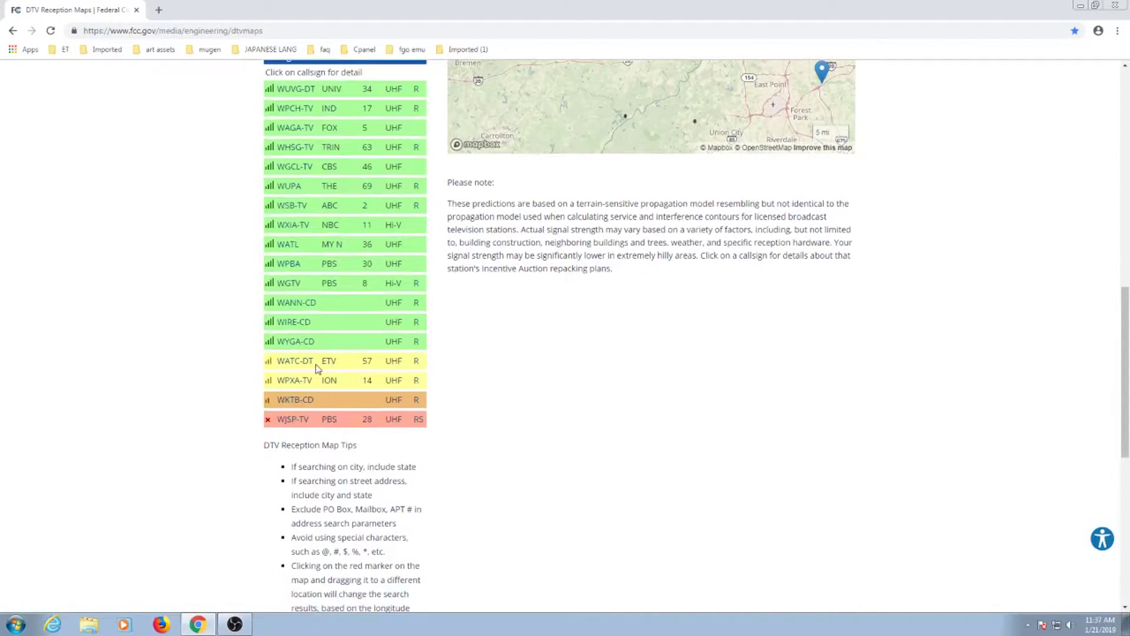
left_click(300, 362)
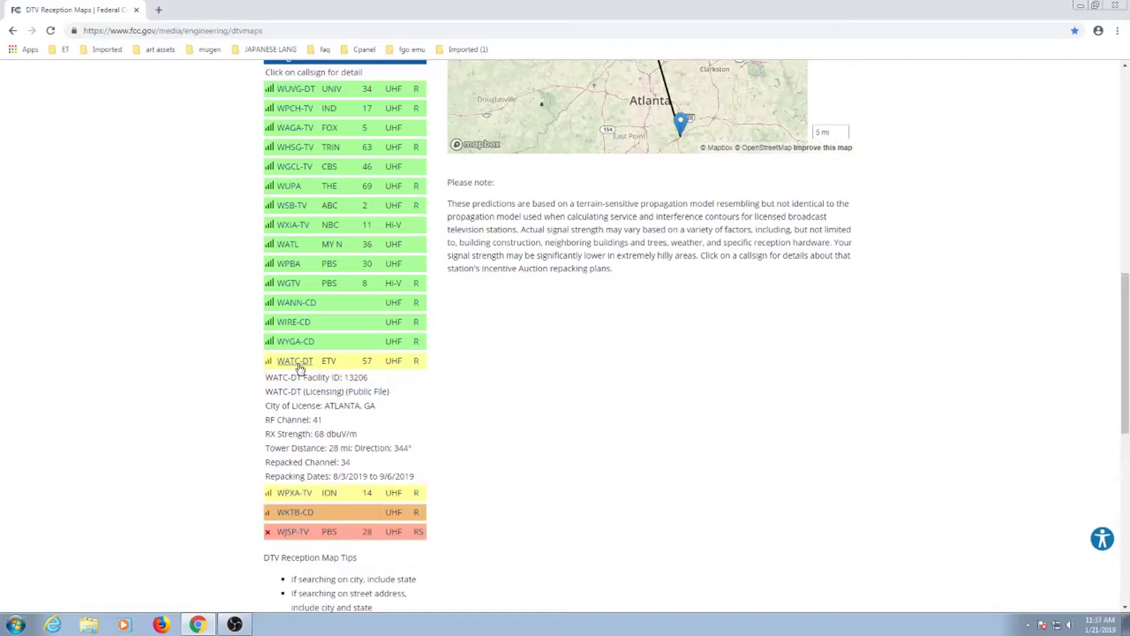